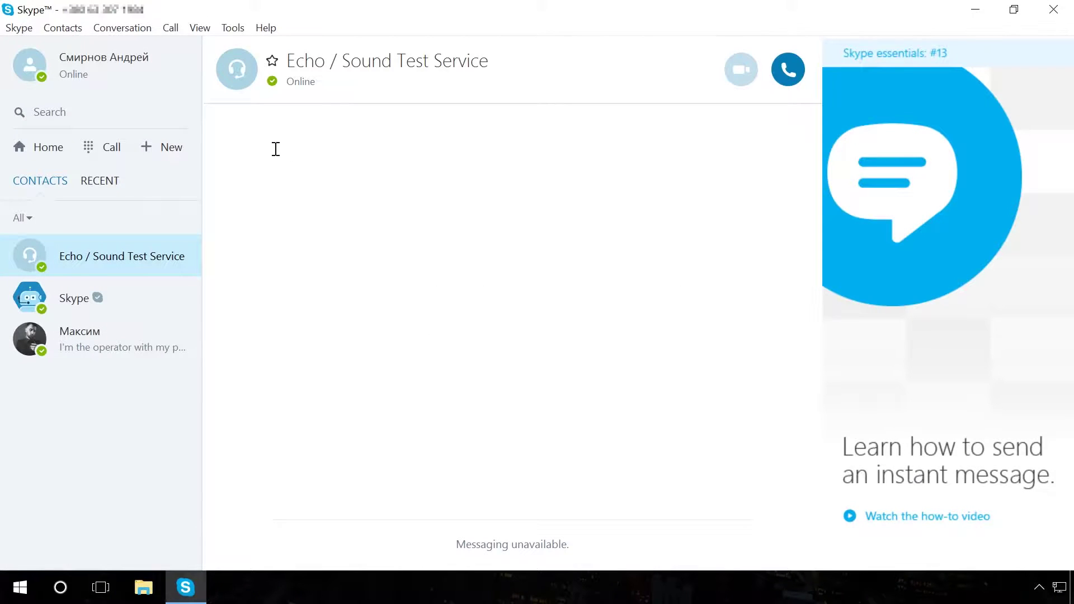
# - Set Skype's privacy option 'Keep history for' to forever and save the settings
pyautogui.click(235, 27)
pyautogui.click(253, 119)
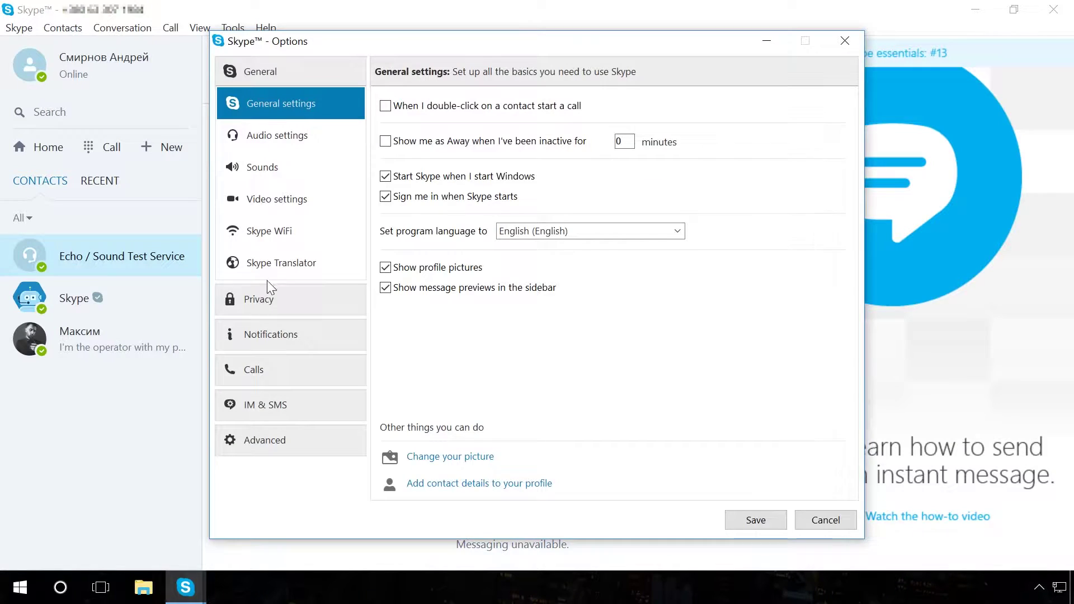
pyautogui.click(271, 303)
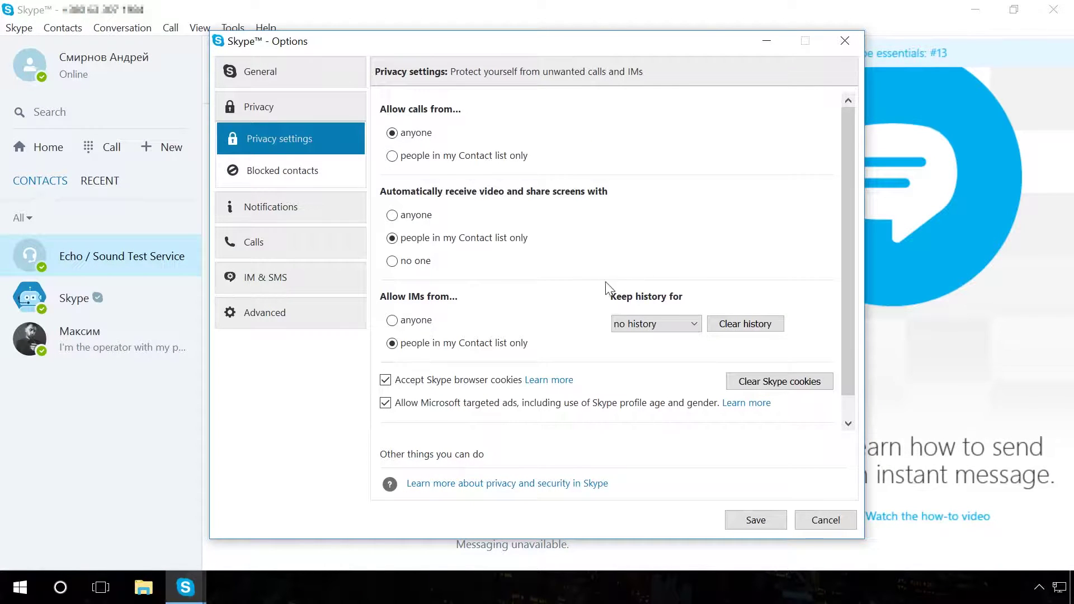
pyautogui.click(639, 323)
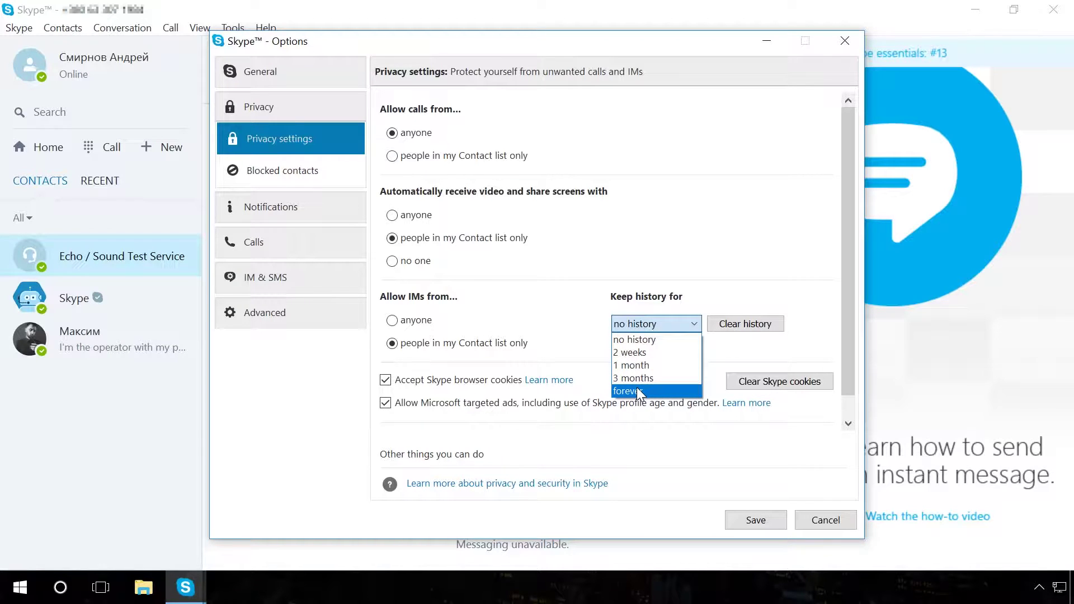
pyautogui.click(638, 391)
pyautogui.click(756, 521)
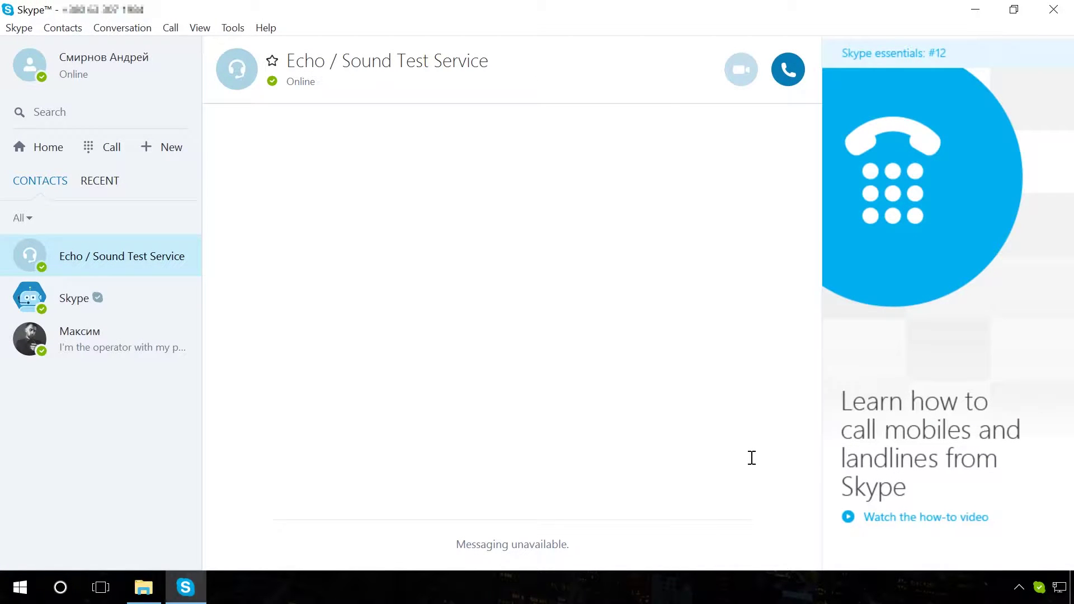
# - Quit Skype from its system tray icon and confirm
pyautogui.rightClick(1039, 587)
pyautogui.click(1025, 575)
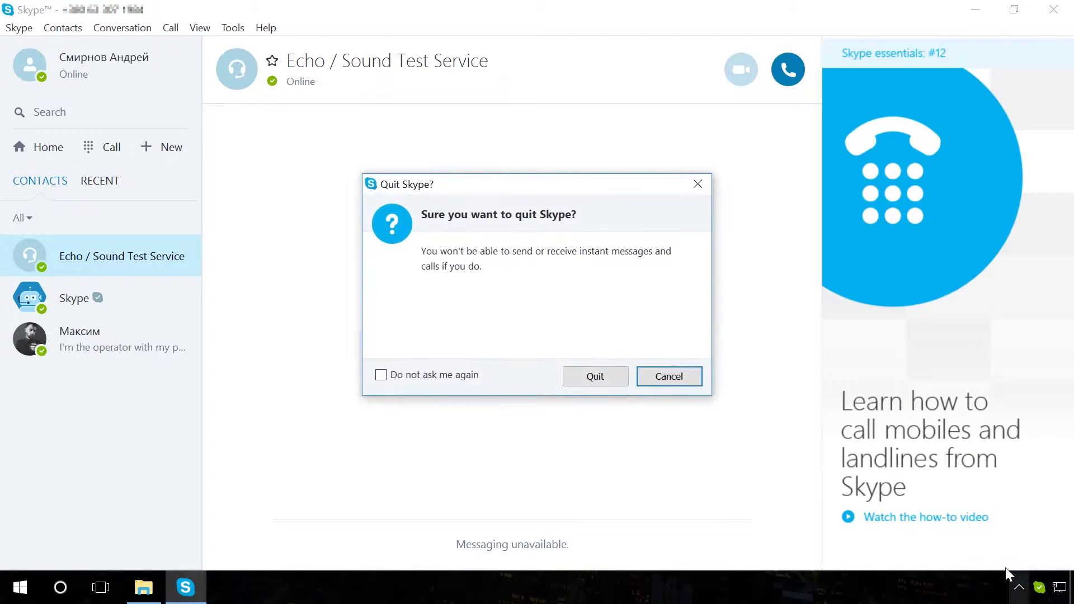
pyautogui.click(610, 376)
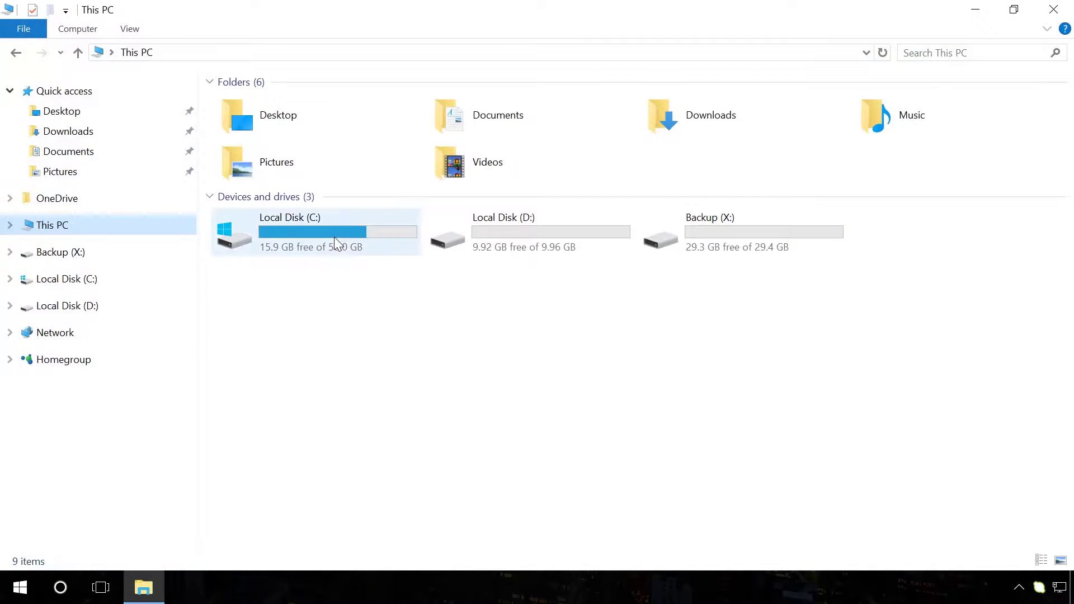
# - Copy the Skype folder from C:\Users\<user>\AppData\Roaming
pyautogui.doubleClick(335, 238)
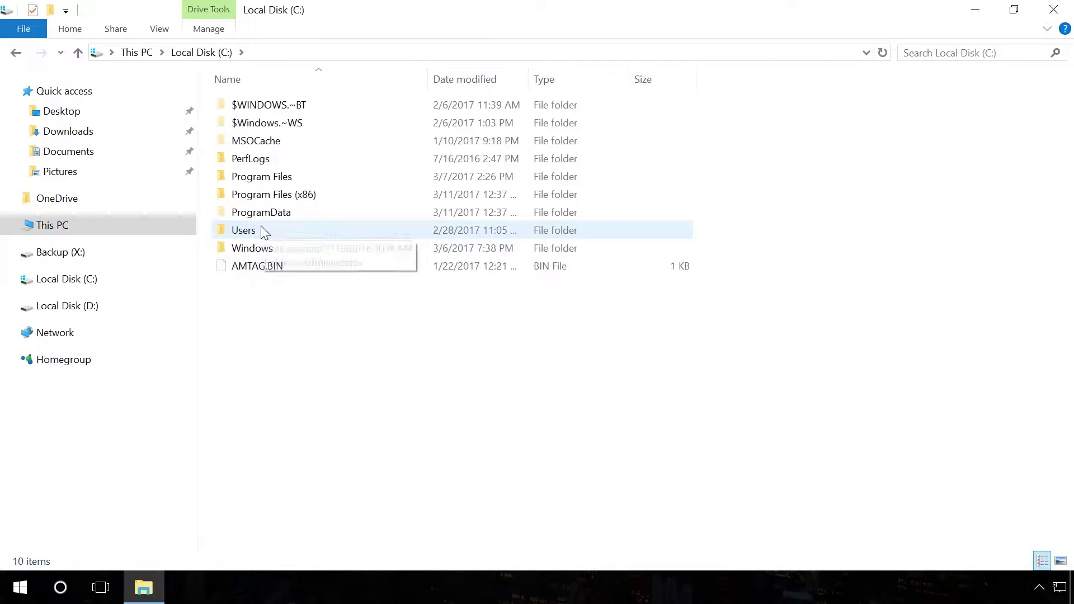
pyautogui.doubleClick(260, 227)
pyautogui.doubleClick(242, 159)
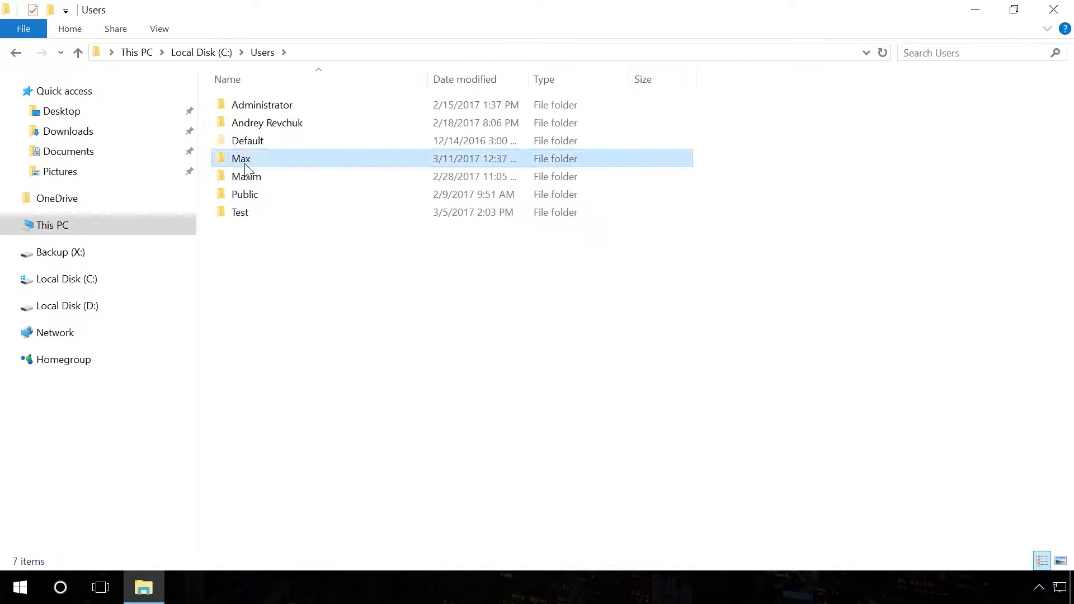
pyautogui.doubleClick(250, 103)
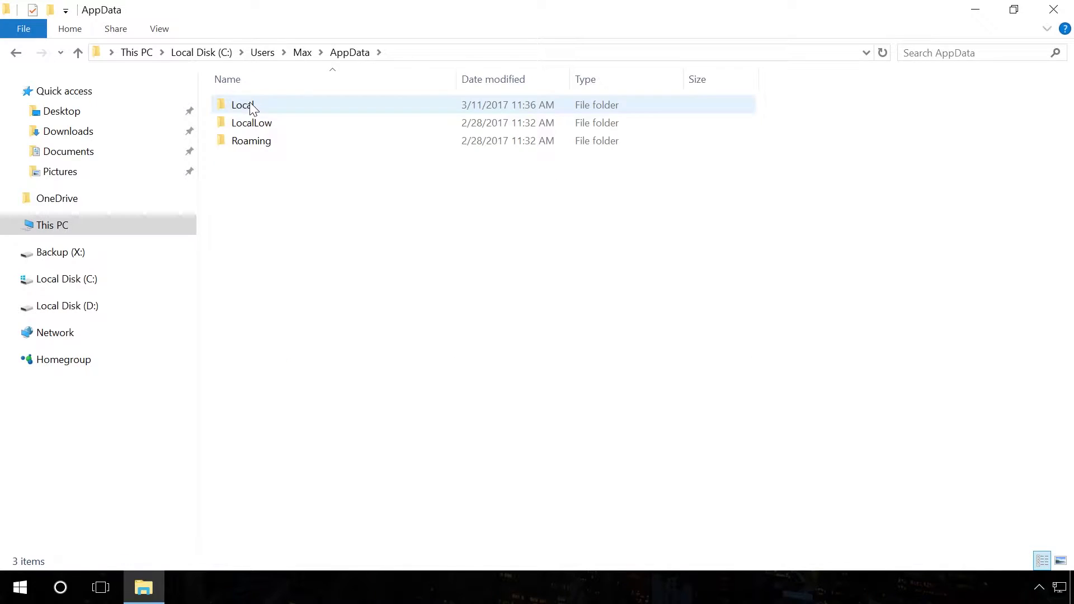
pyautogui.doubleClick(249, 143)
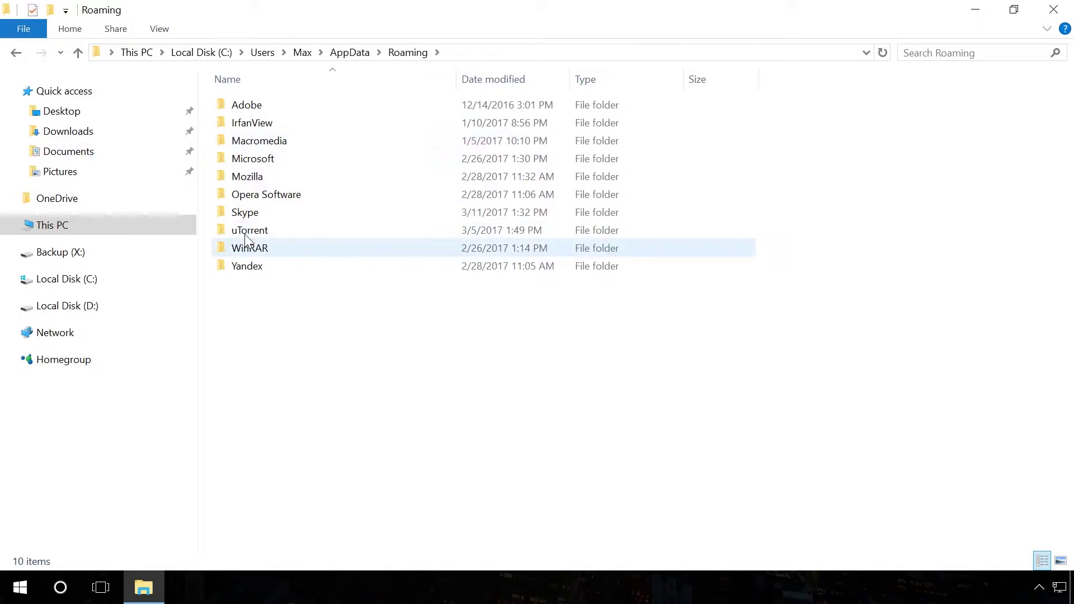
pyautogui.doubleClick(247, 212)
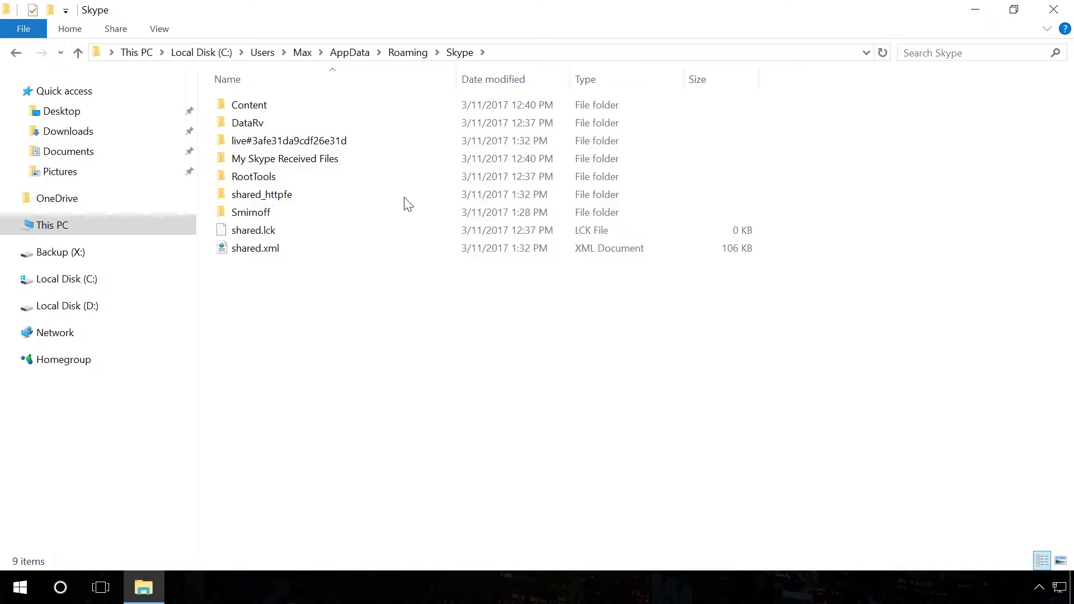
pyautogui.click(417, 56)
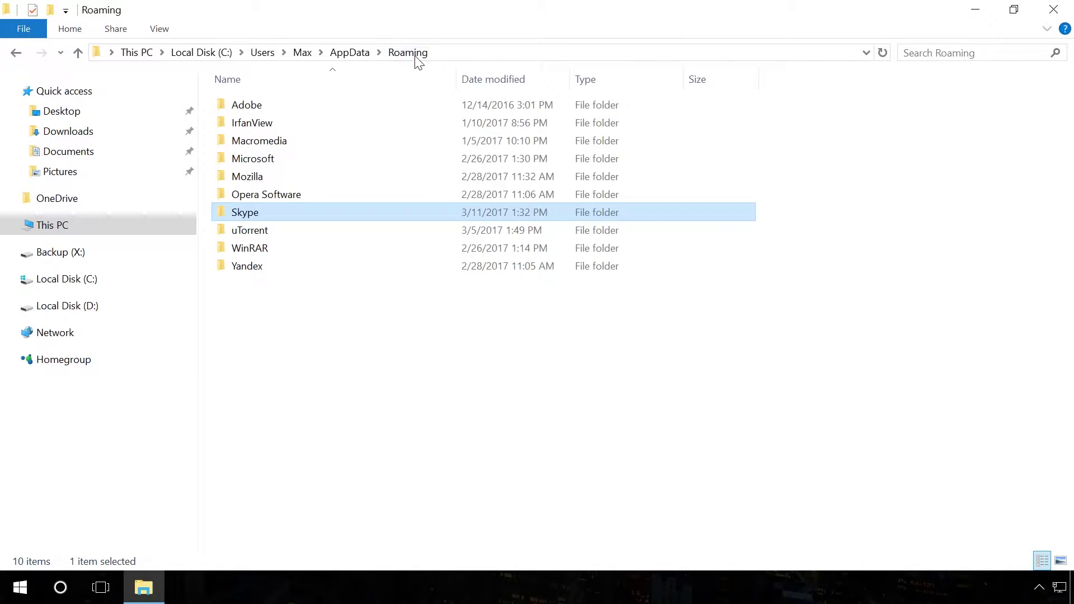
pyautogui.rightClick(260, 212)
pyautogui.click(311, 455)
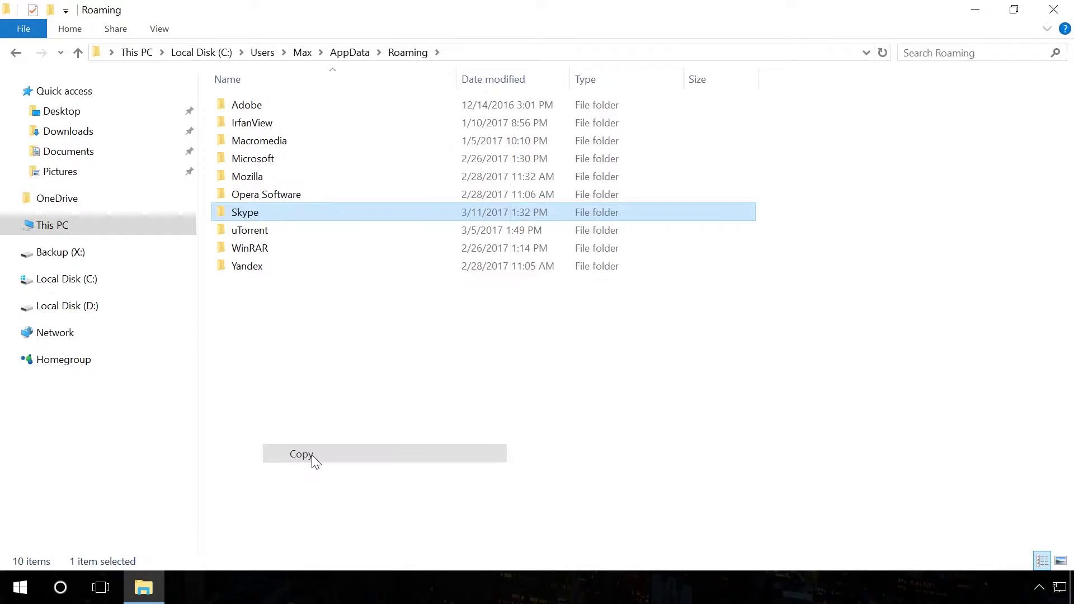
# - Paste the Skype folder onto Backup (X:) and open it to show its nine items
pyautogui.click(50, 232)
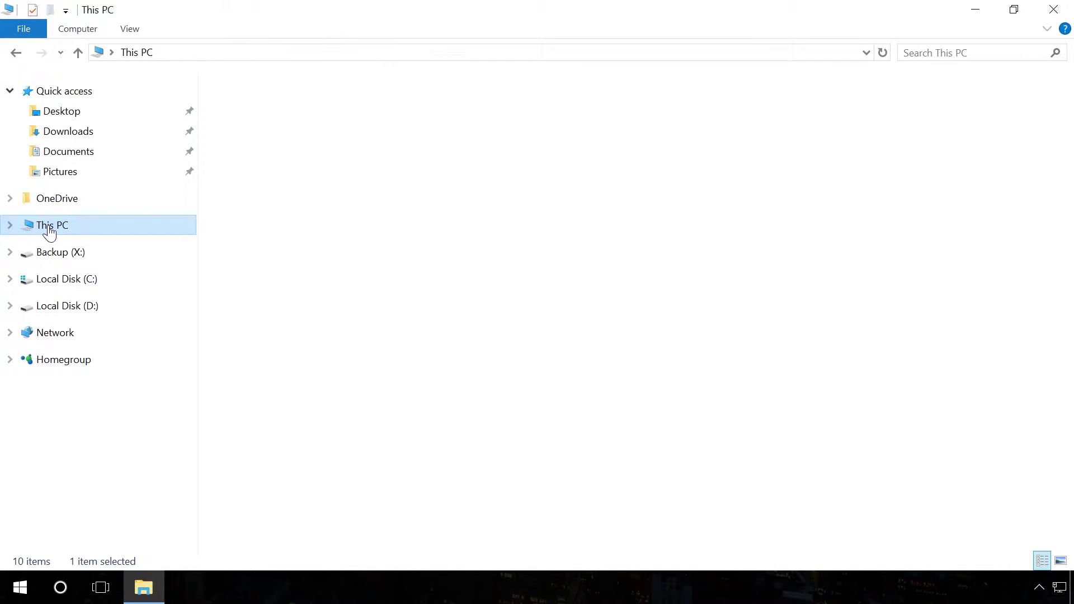
pyautogui.doubleClick(681, 246)
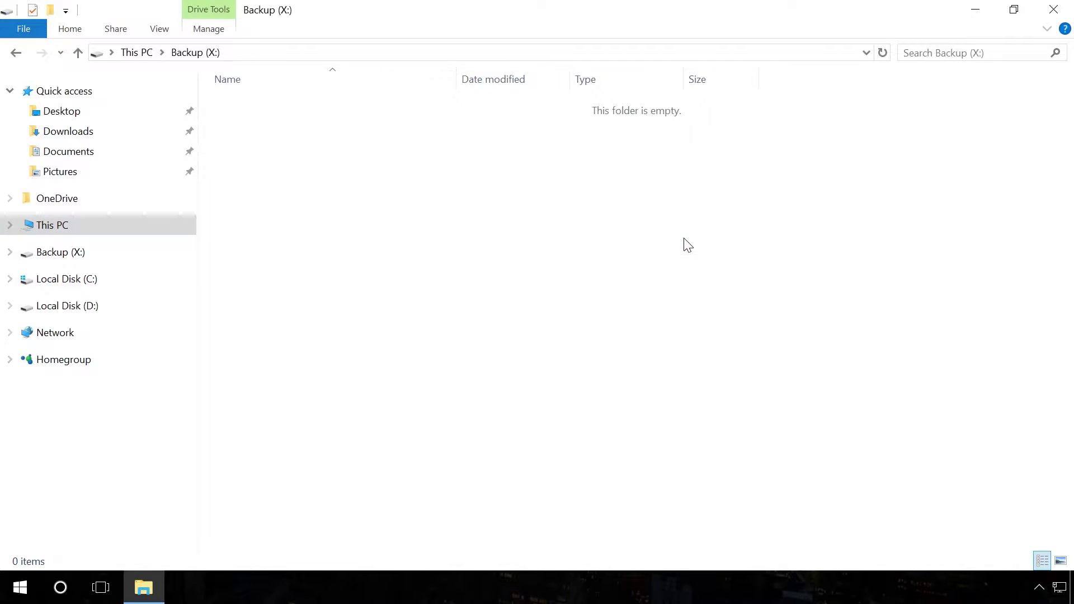
pyautogui.rightClick(398, 163)
pyautogui.click(435, 278)
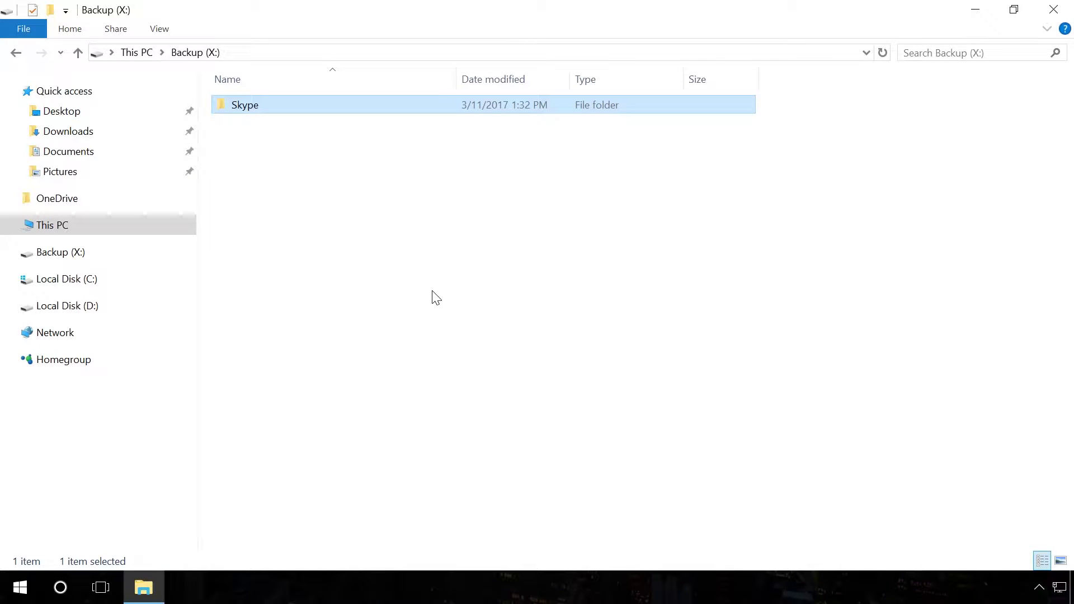
pyautogui.click(433, 299)
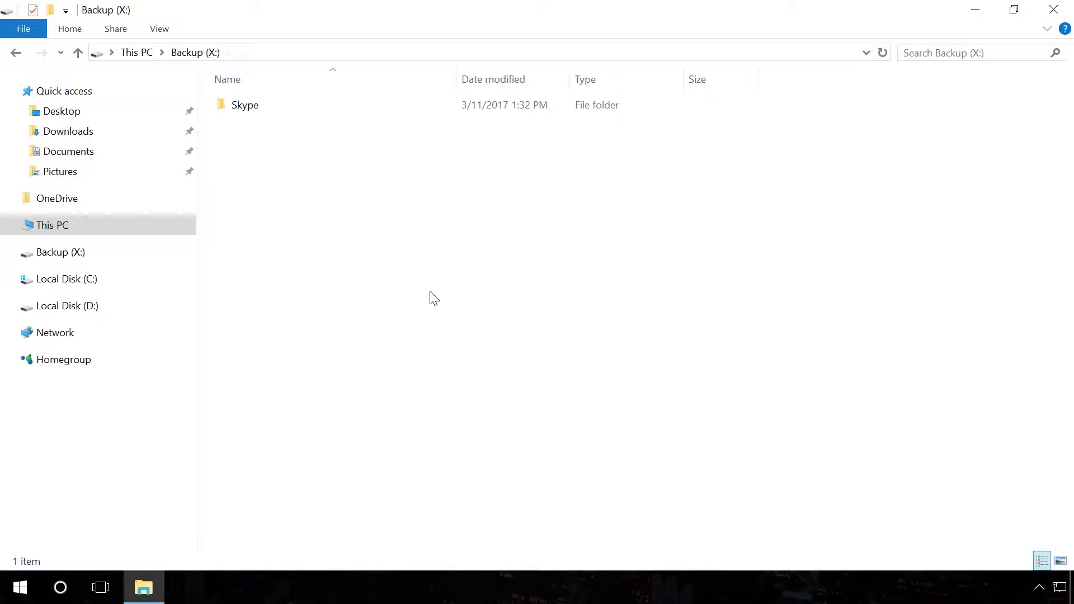
pyautogui.doubleClick(258, 106)
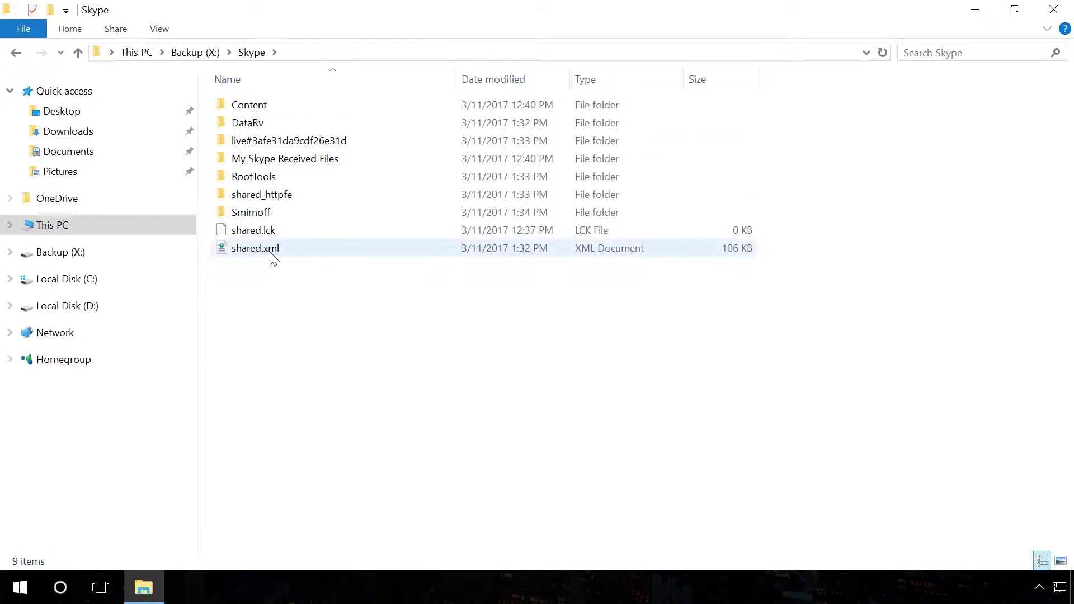
# - Browse back to the Skype profile folder at C:\Users\<user>\AppData\Roaming\Skype
pyautogui.click(52, 225)
pyautogui.doubleClick(276, 236)
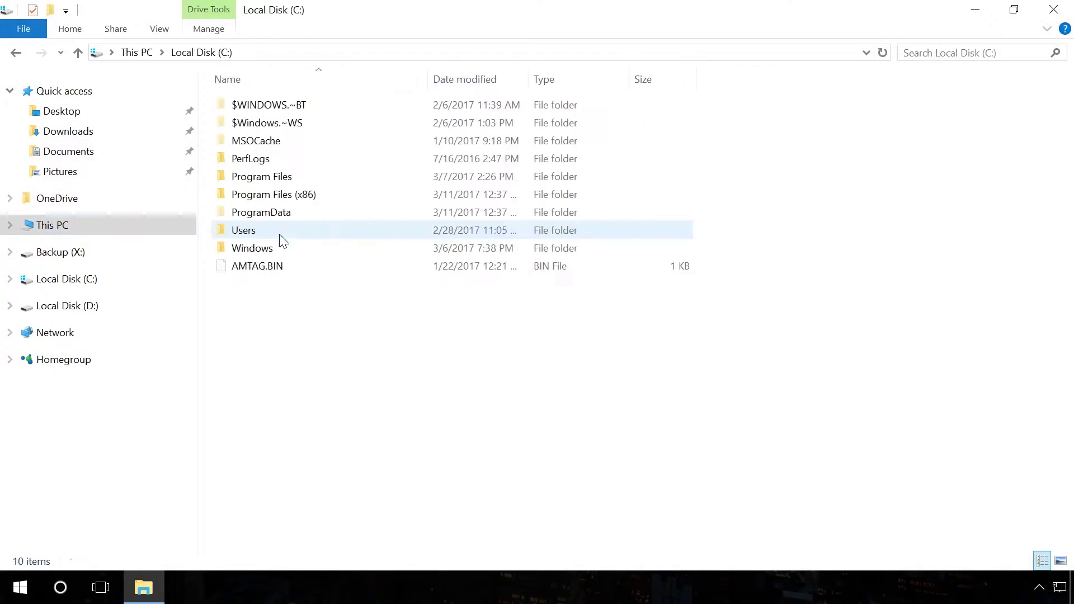
pyautogui.doubleClick(263, 233)
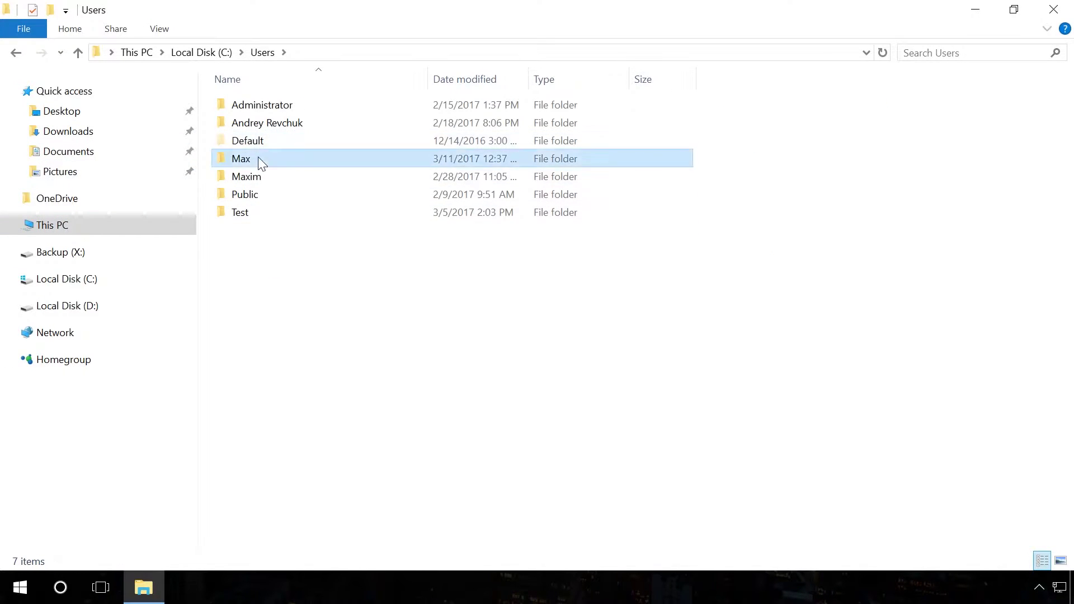
pyautogui.doubleClick(259, 158)
pyautogui.doubleClick(261, 107)
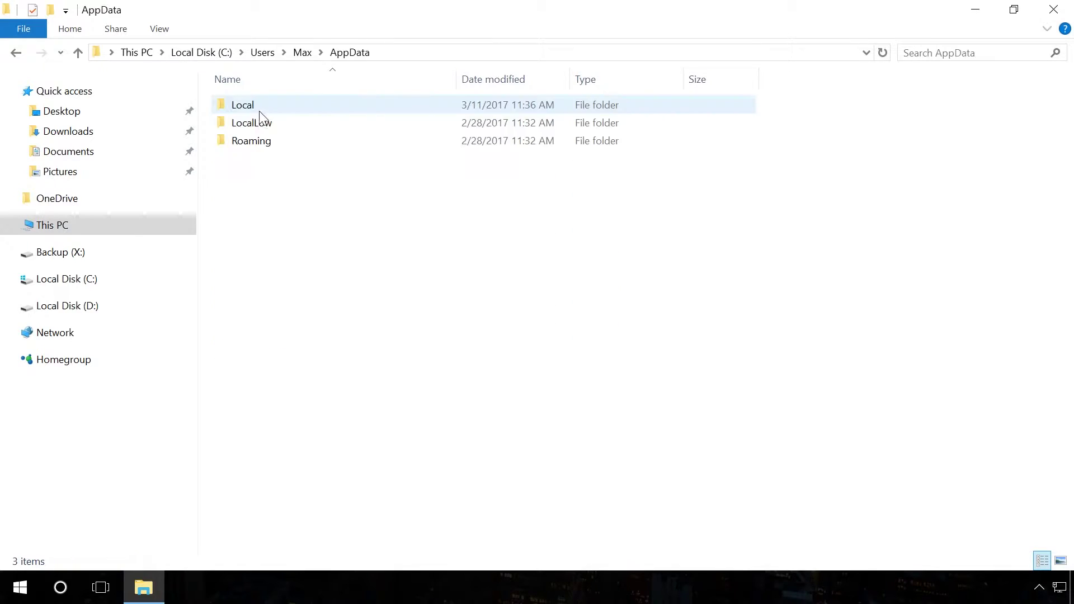
pyautogui.doubleClick(257, 141)
pyautogui.doubleClick(259, 212)
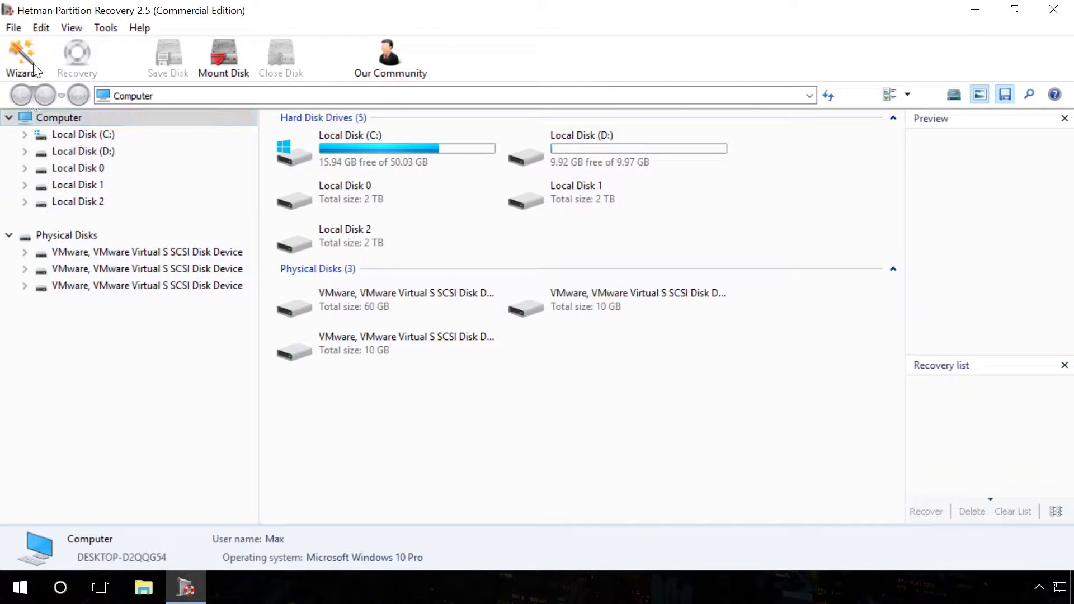
# - Start a full analysis of Local Disk (C:) through the File Recovery Wizard
pyautogui.click(28, 56)
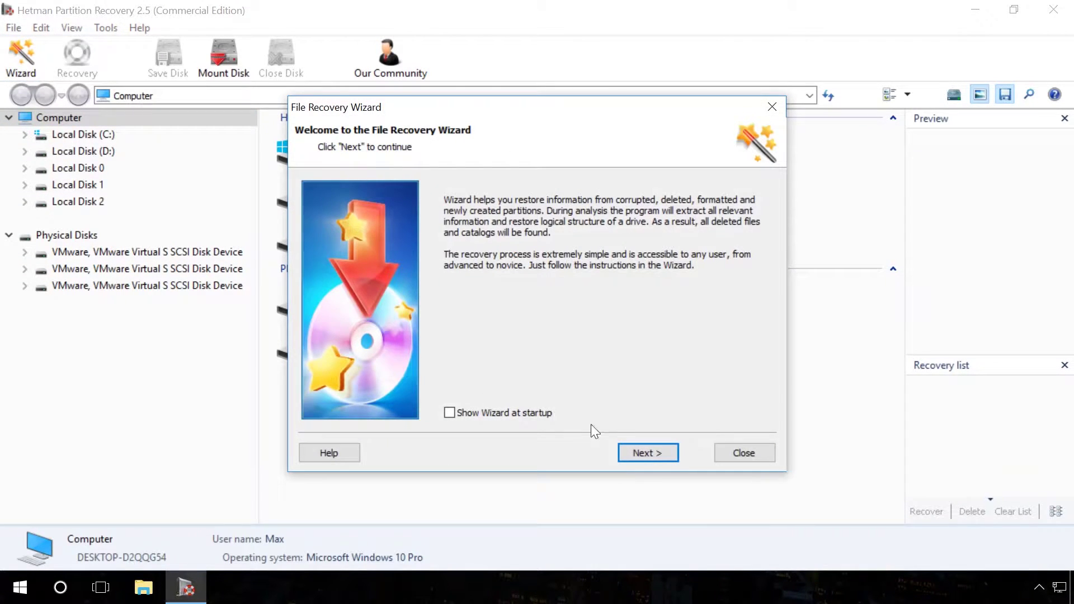
pyautogui.click(649, 451)
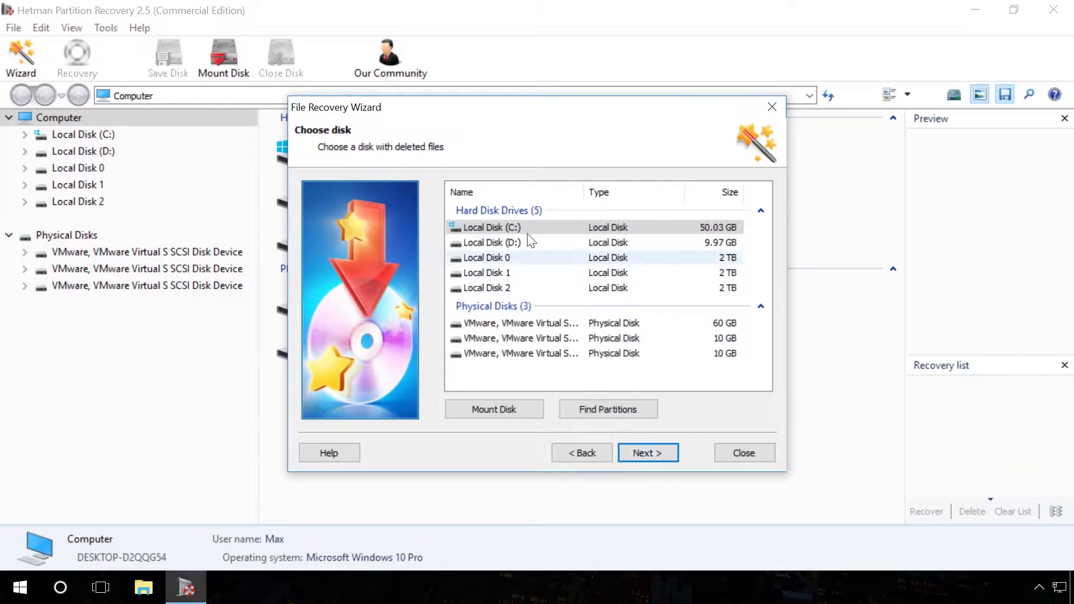
pyautogui.click(641, 451)
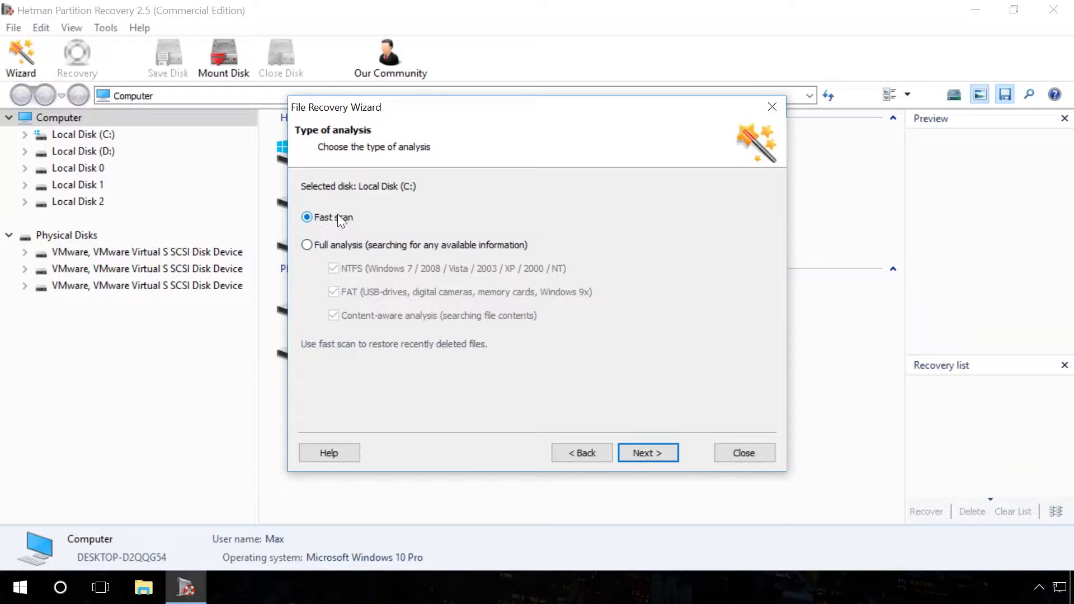
pyautogui.click(334, 246)
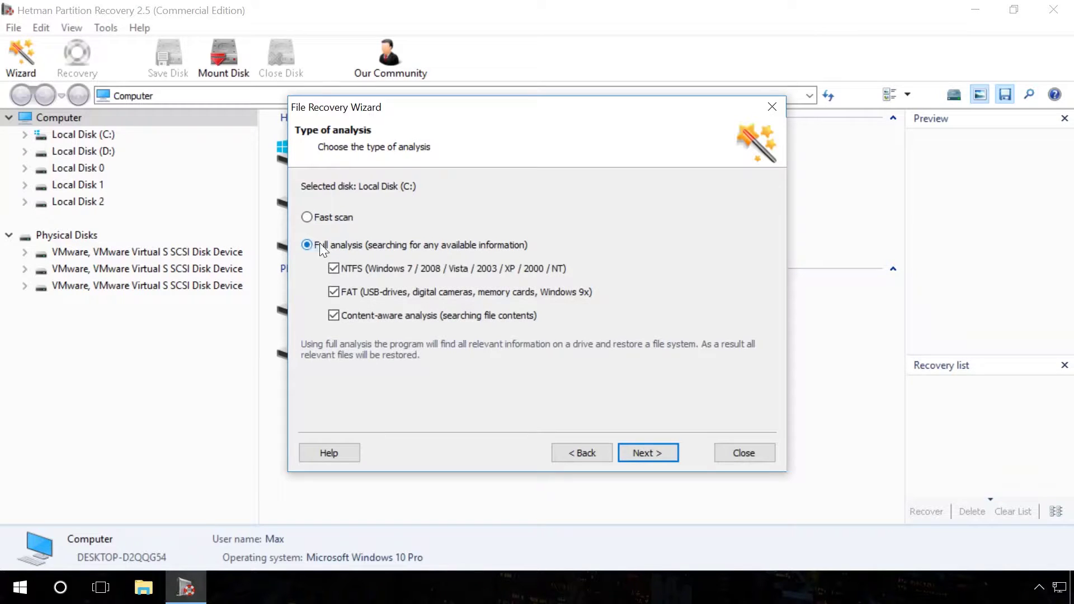
pyautogui.click(650, 452)
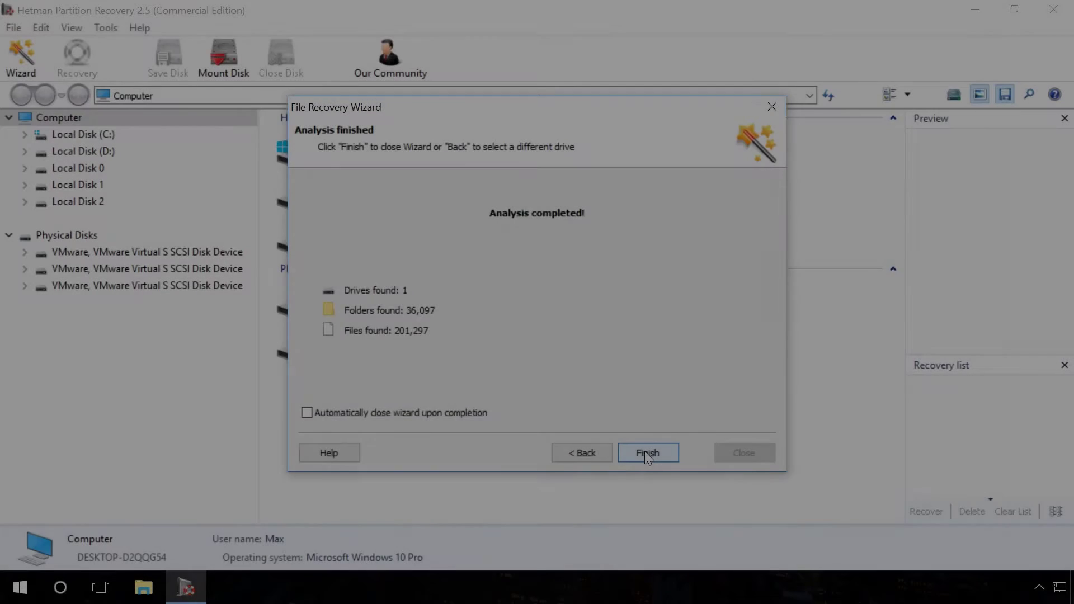
# - Finish the wizard to browse the analysed C: drive and open Find File for main.db
pyautogui.click(643, 452)
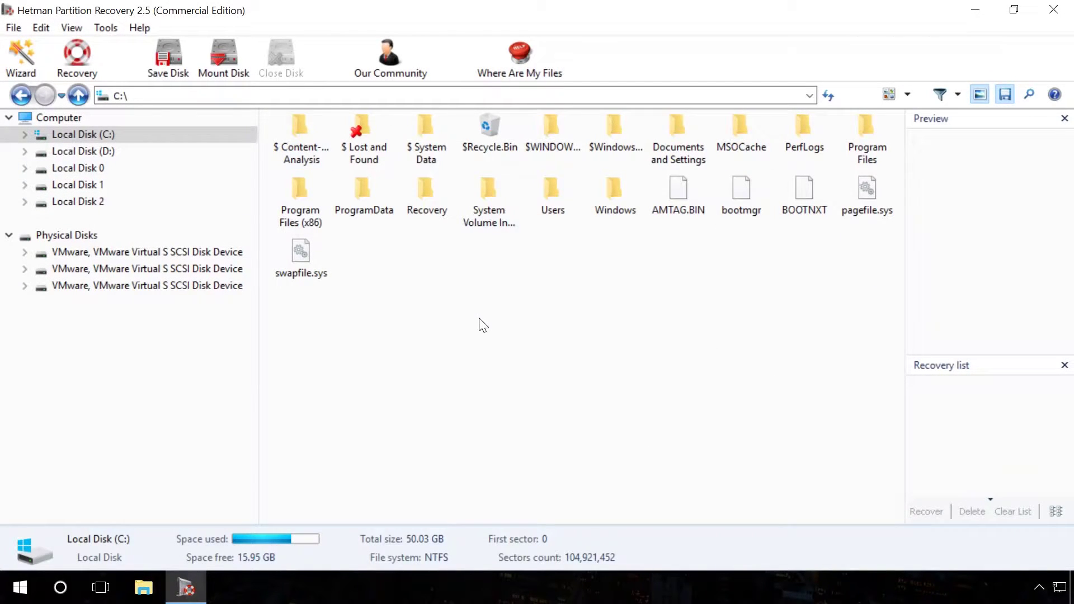
pyautogui.click(1032, 94)
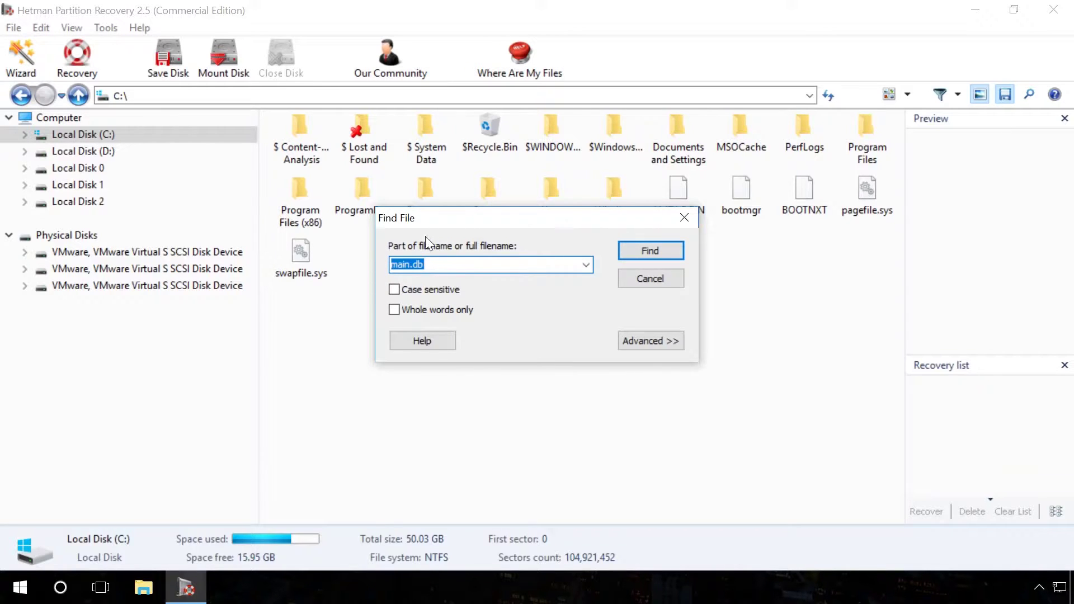
# - Search C: for main.db and select the first deleted result
pyautogui.click(651, 251)
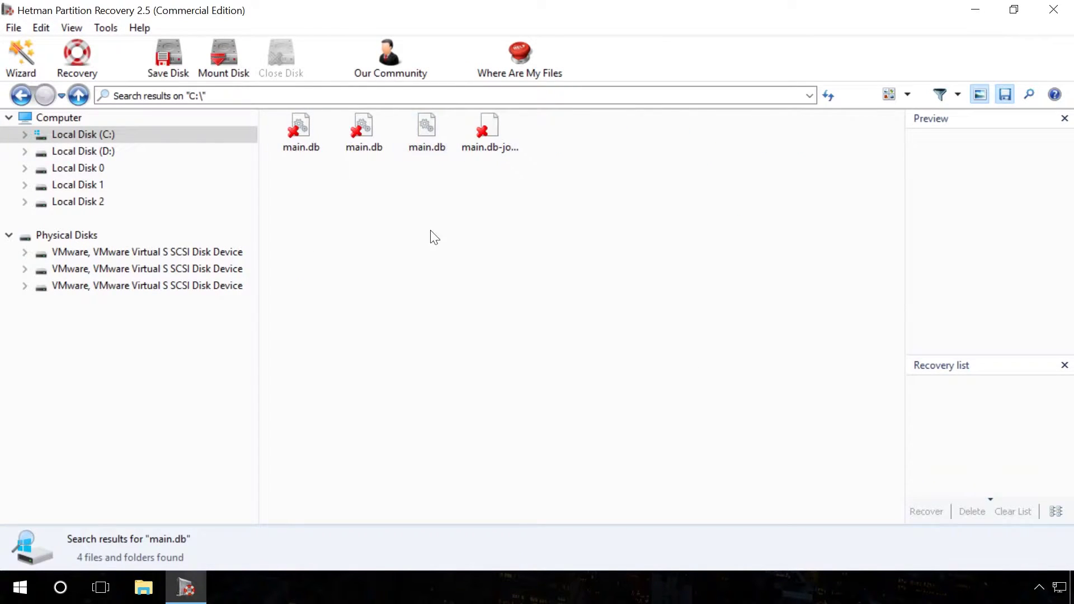
pyautogui.click(298, 129)
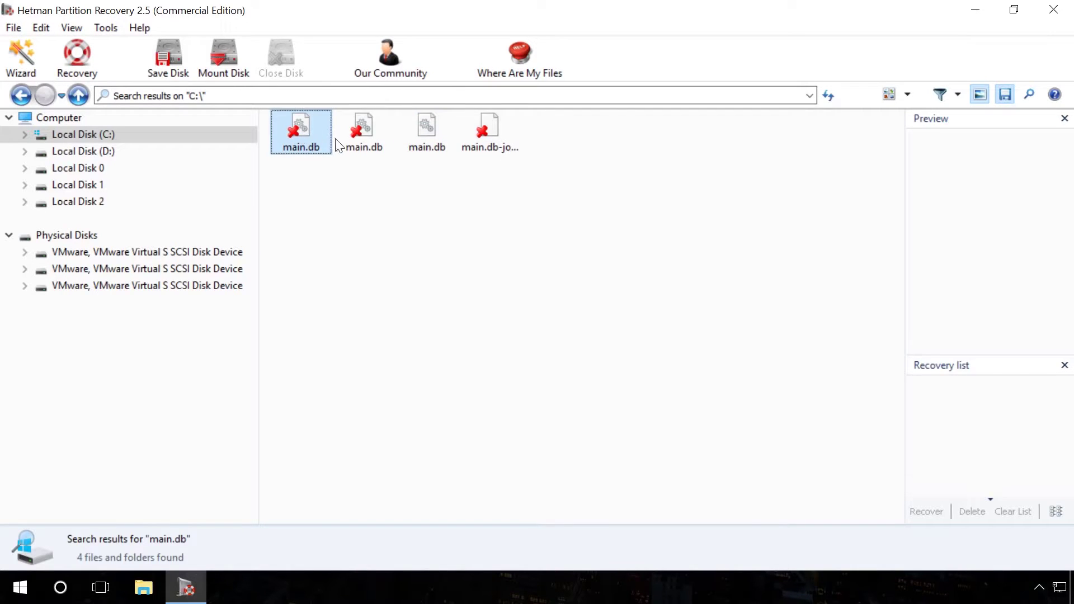
pyautogui.click(362, 137)
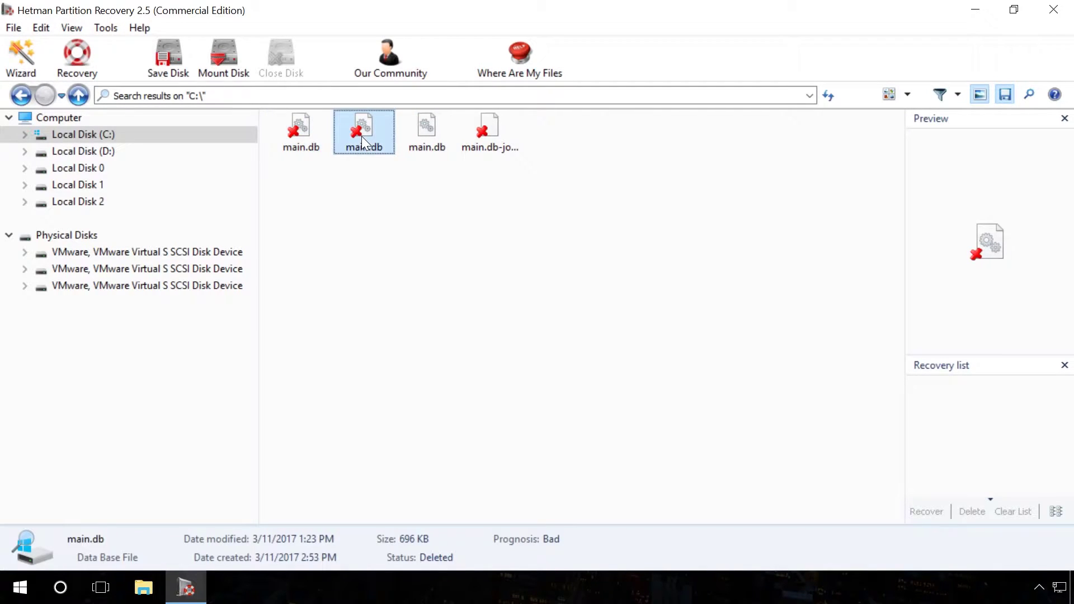
pyautogui.click(300, 133)
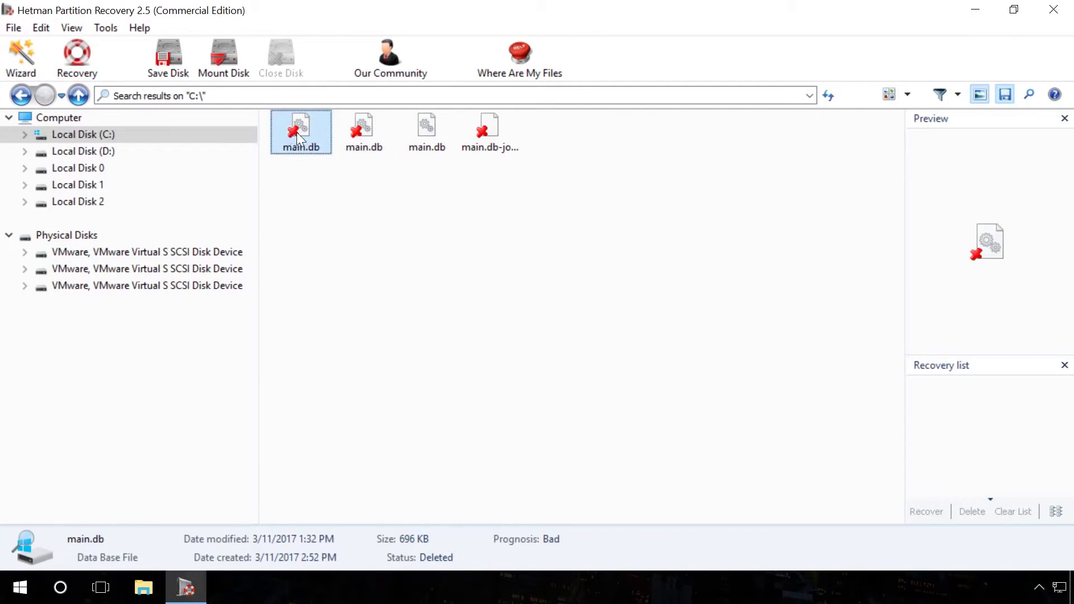
# - Recover that main.db to C:\Restored Files\ and finish the recovery wizard
pyautogui.rightClick(300, 129)
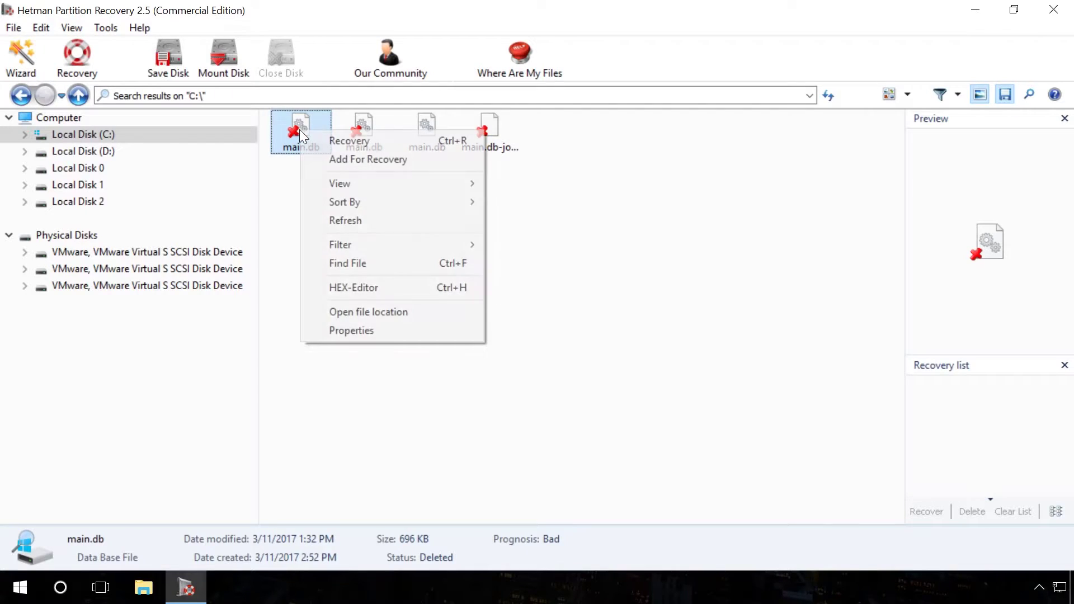
pyautogui.click(347, 139)
pyautogui.click(649, 457)
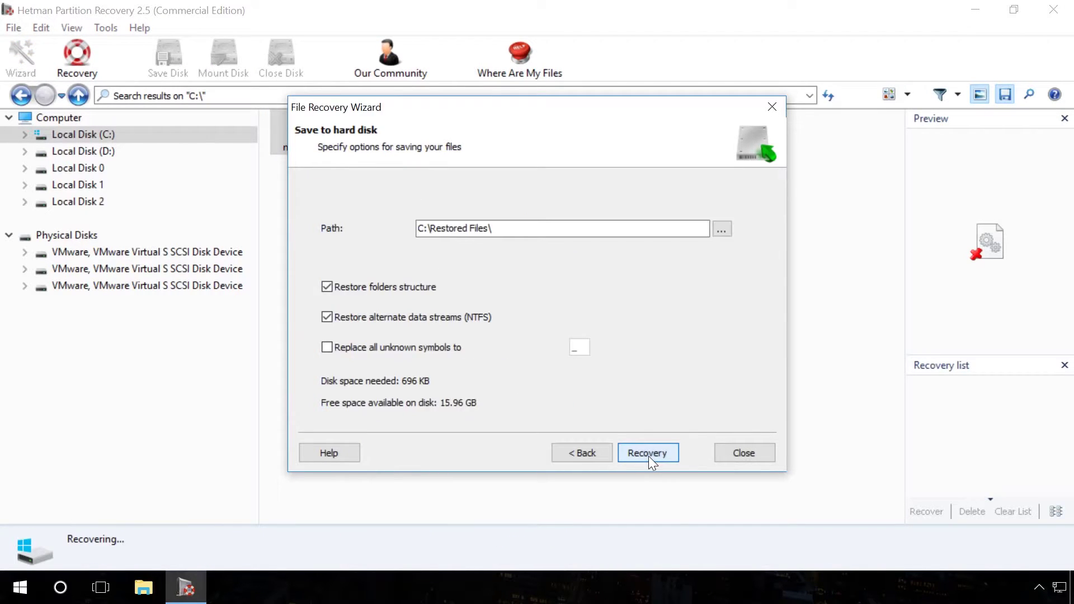
pyautogui.click(650, 455)
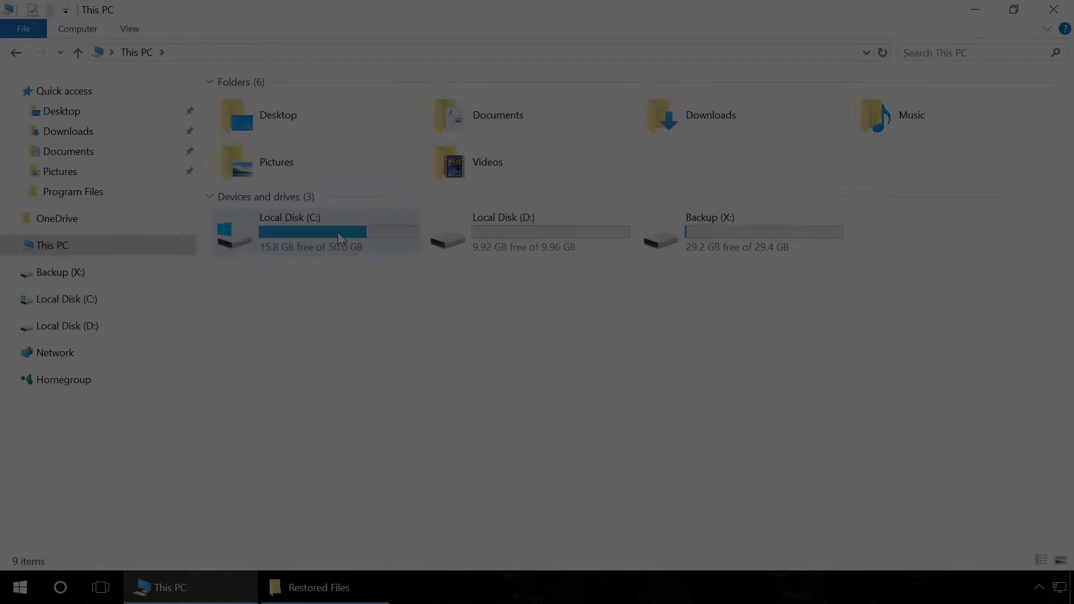
# - Open the Skype profile folder under C:\Users\<user>\AppData\Roaming\Skype
pyautogui.doubleClick(338, 232)
pyautogui.doubleClick(284, 250)
pyautogui.doubleClick(254, 160)
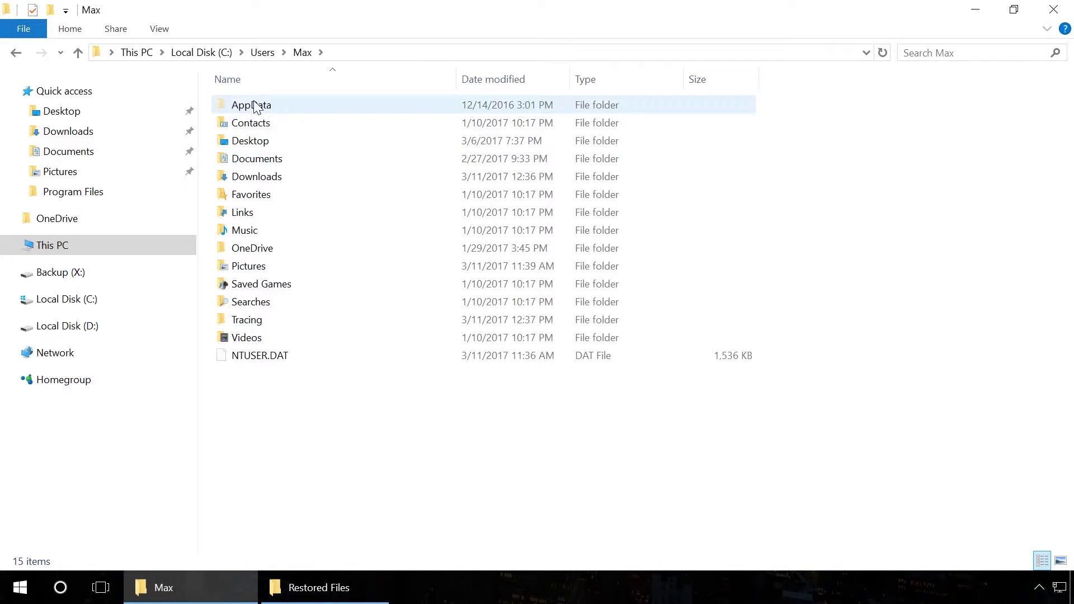
pyautogui.doubleClick(254, 106)
pyautogui.doubleClick(252, 142)
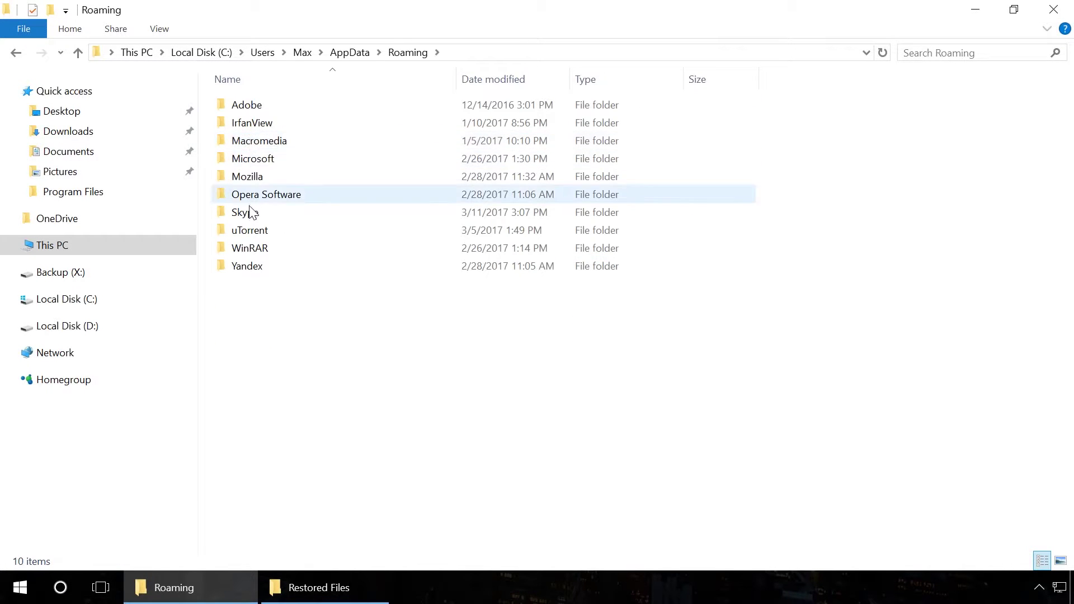
pyautogui.doubleClick(252, 214)
pyautogui.doubleClick(251, 212)
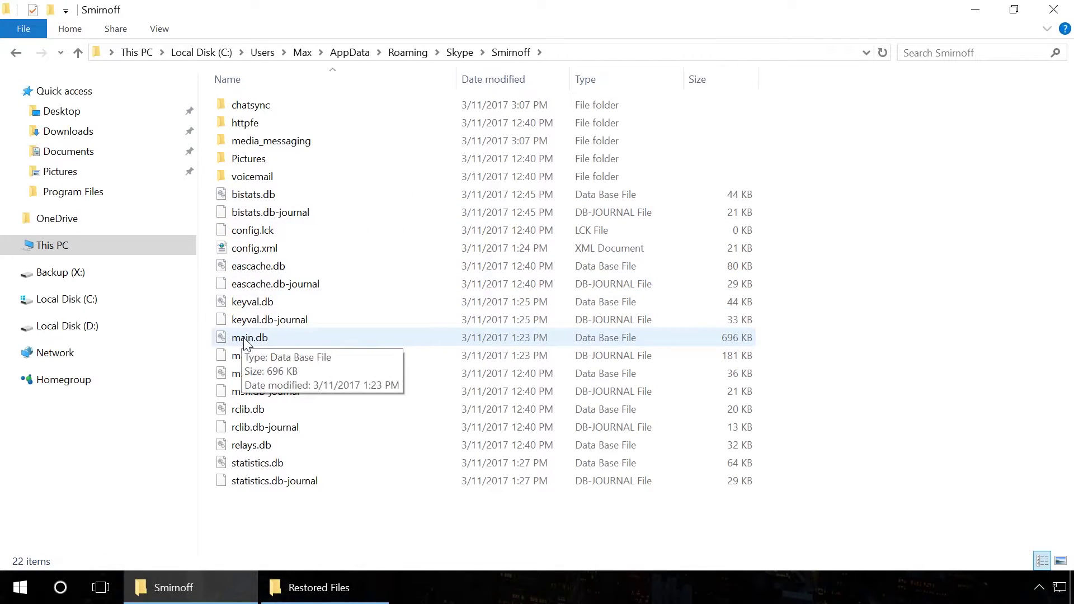
# - Copy the recovered main.db from Restored Files into the profile folder, replacing the old one
pyautogui.click(319, 588)
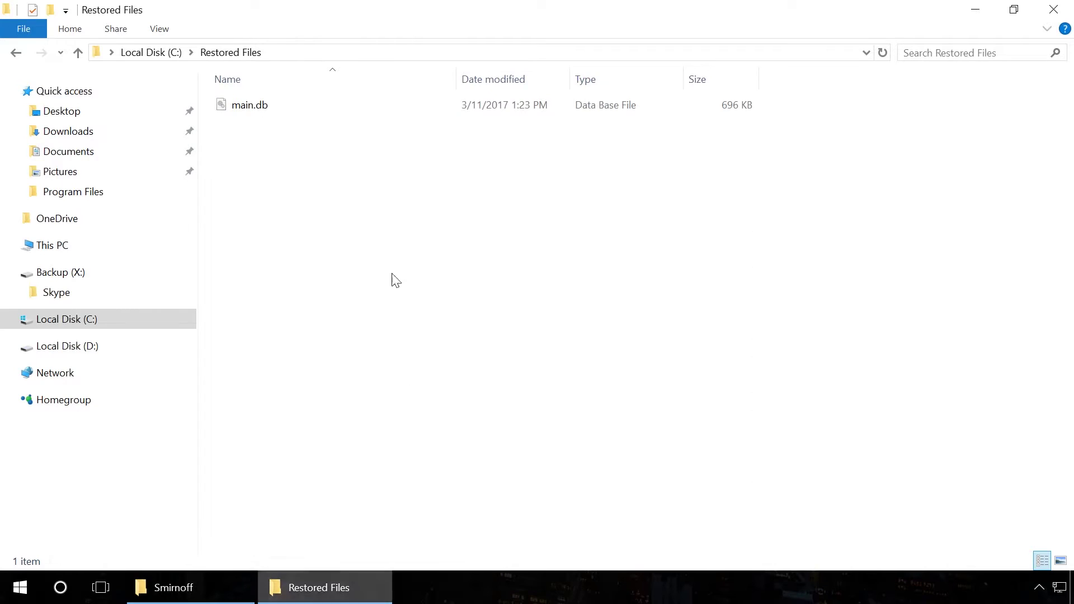
pyautogui.rightClick(243, 104)
pyautogui.click(284, 311)
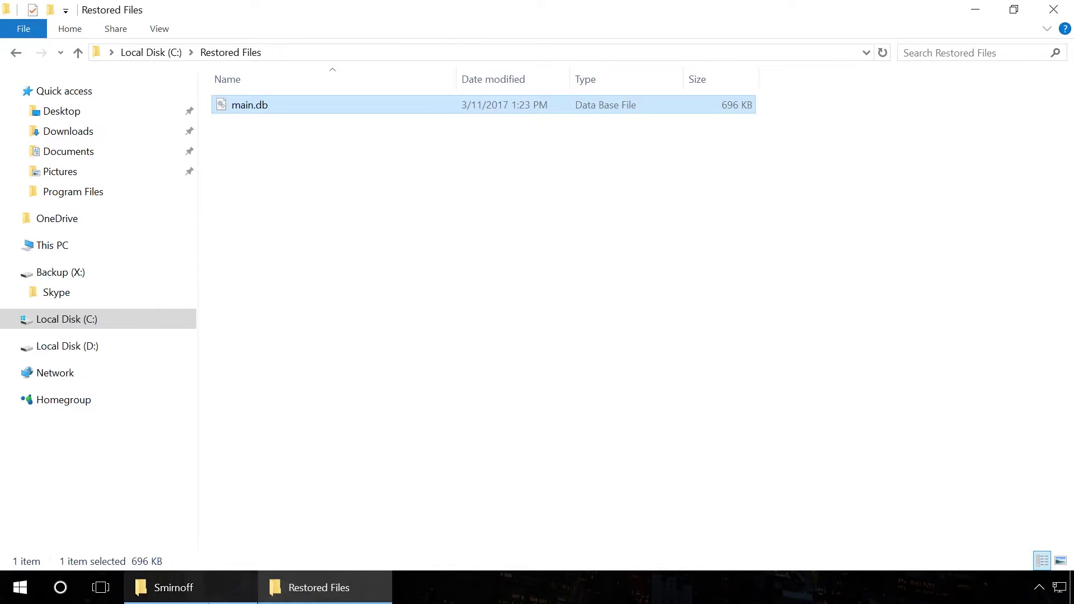
pyautogui.click(174, 588)
pyautogui.rightClick(317, 518)
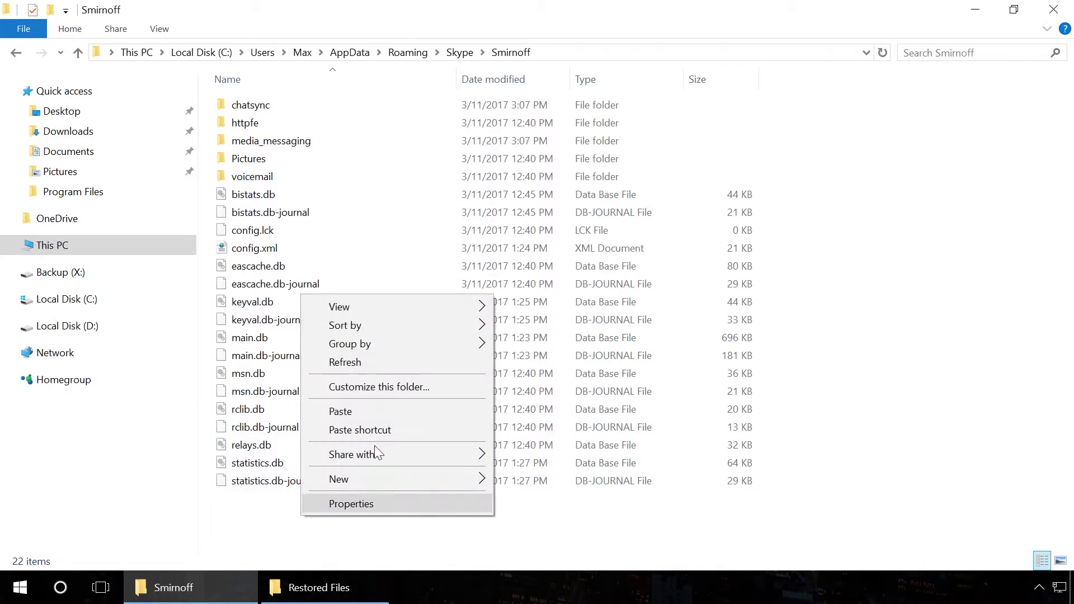
pyautogui.click(368, 412)
pyautogui.click(439, 230)
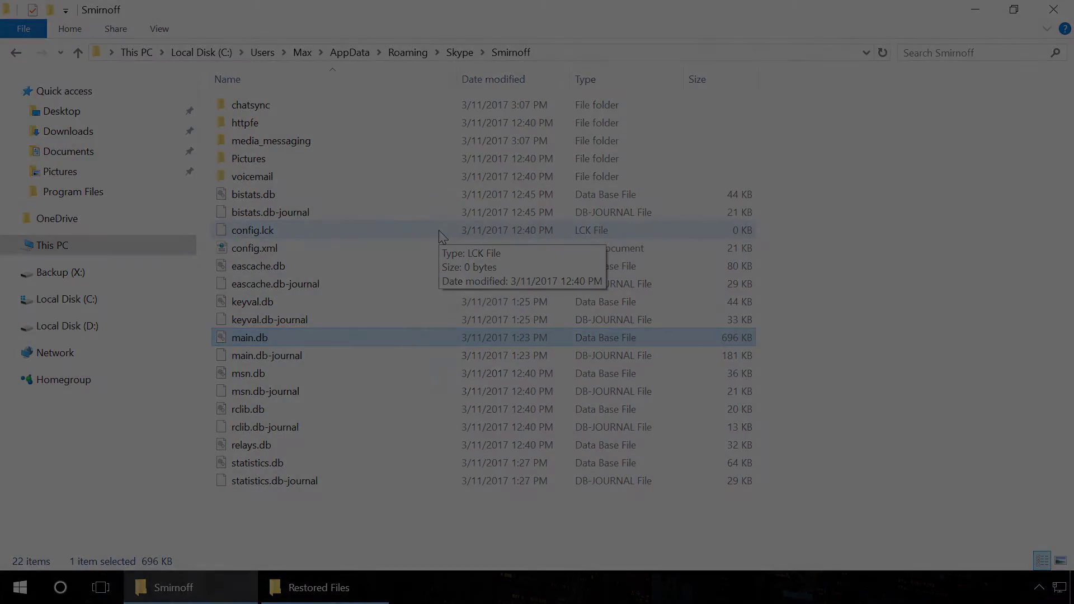
# - Go up to the Skype data folder and select My Skype Received Files
pyautogui.click(445, 539)
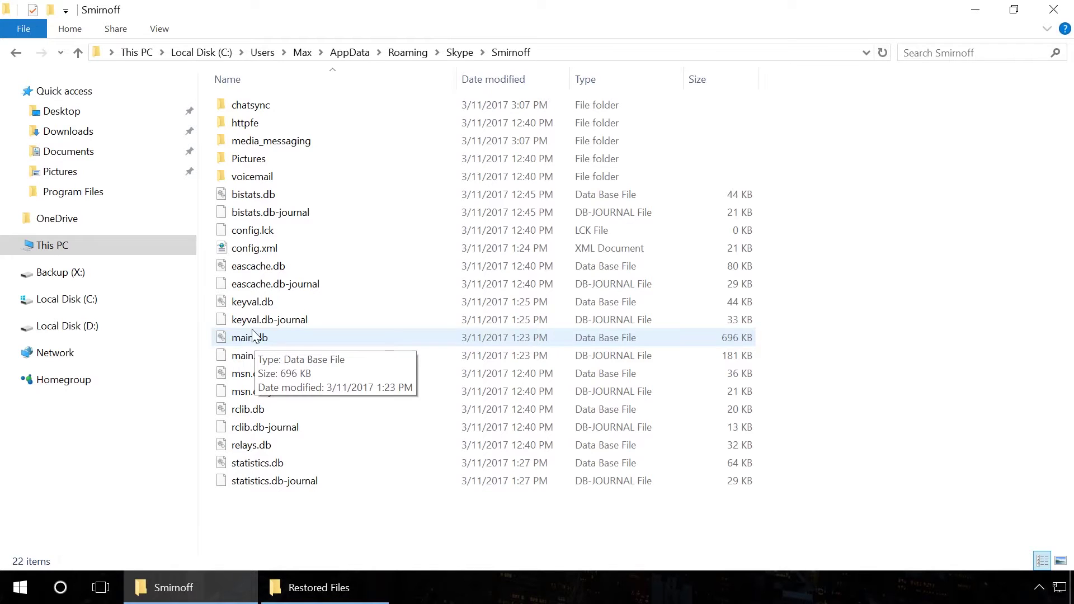
pyautogui.click(459, 53)
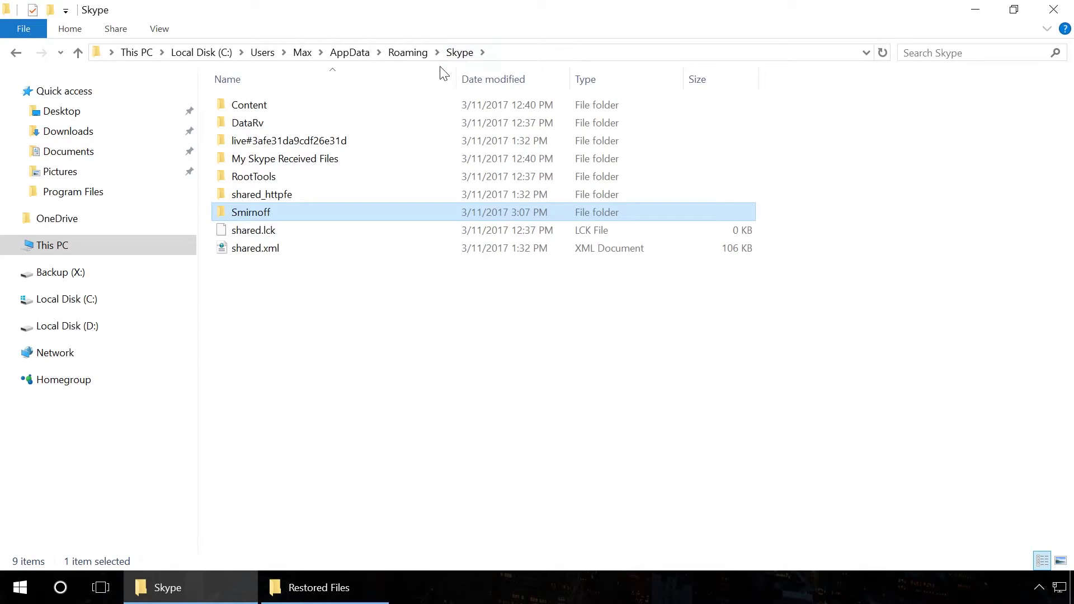
pyautogui.click(326, 161)
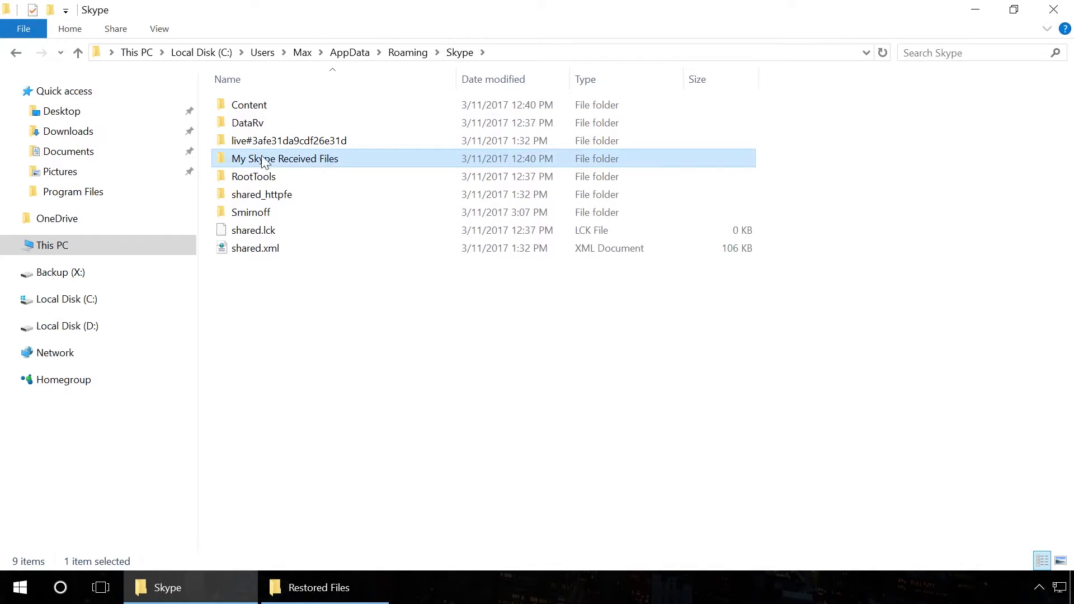
pyautogui.moveTo(252, 163)
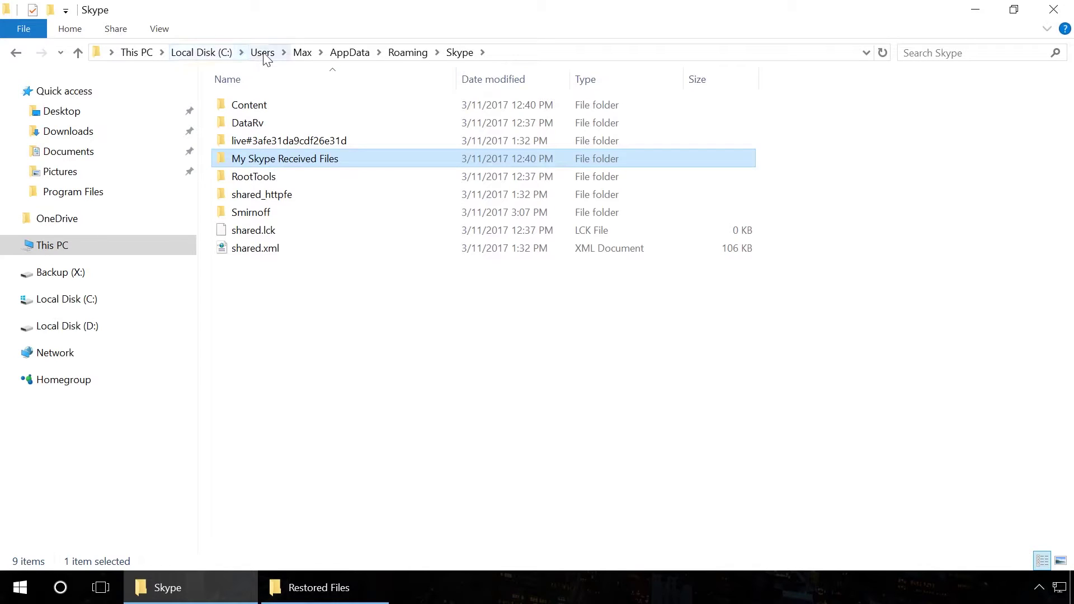
# - Open the My Skype Received Files folder
pyautogui.doubleClick(317, 158)
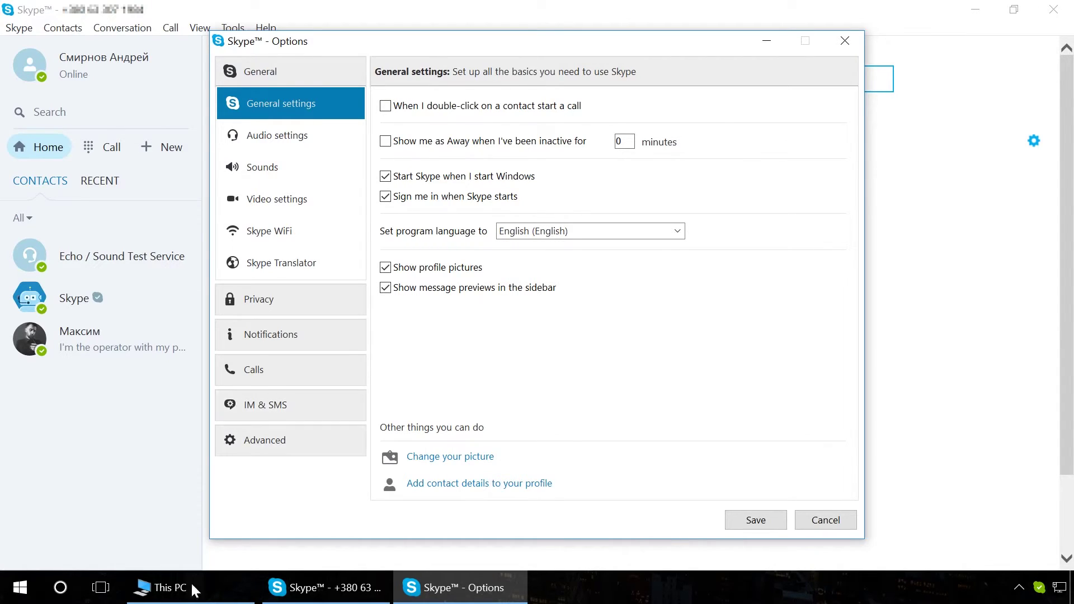
# - Copy config.xml from the backed-up Skype profile folder on Backup (X:)
pyautogui.click(162, 588)
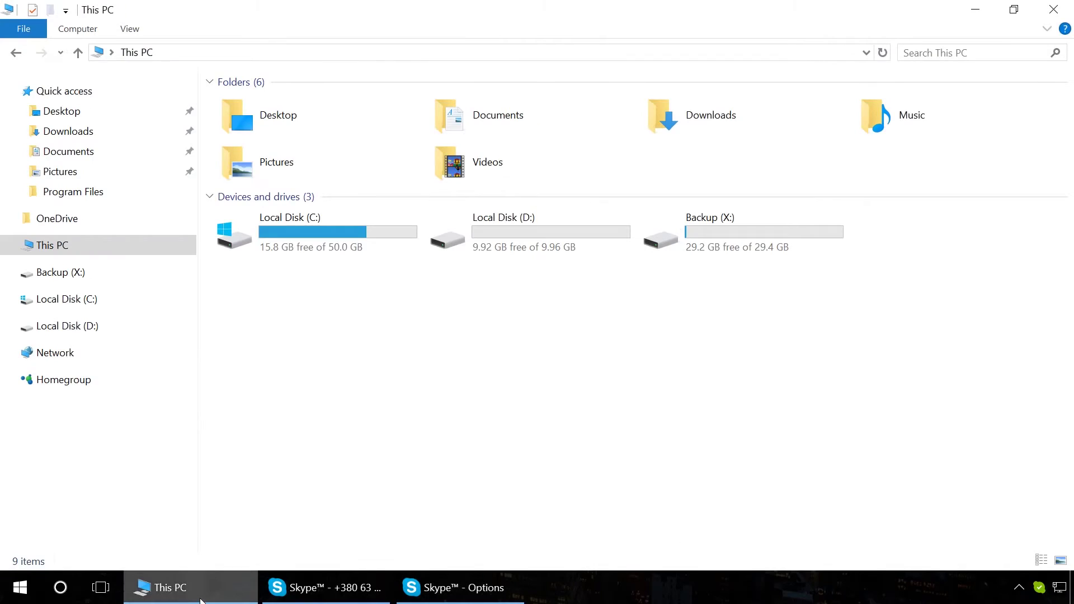
pyautogui.doubleClick(719, 245)
pyautogui.doubleClick(270, 107)
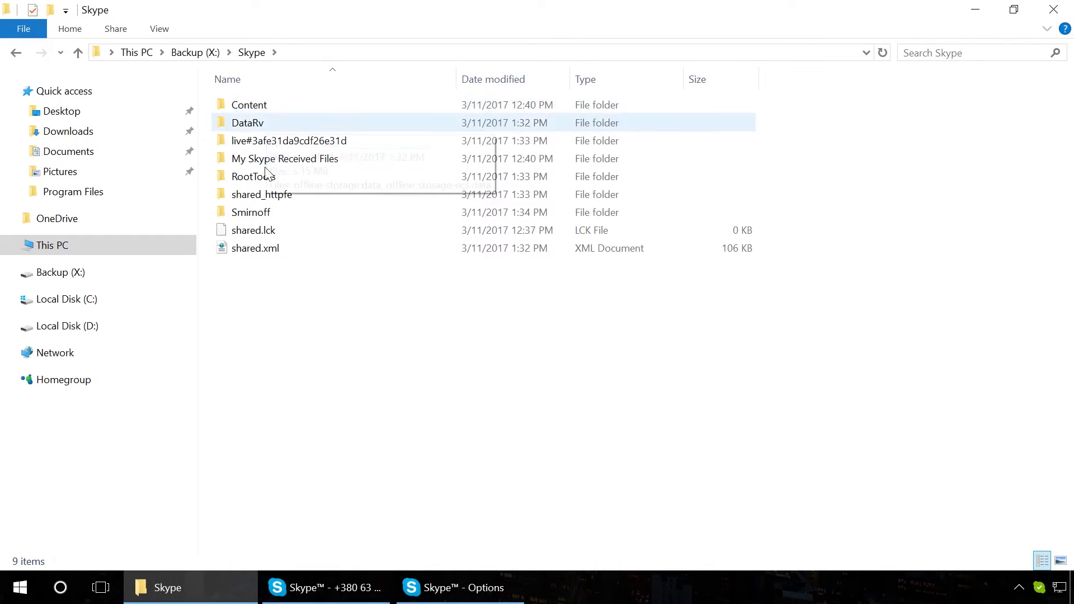
pyautogui.doubleClick(260, 212)
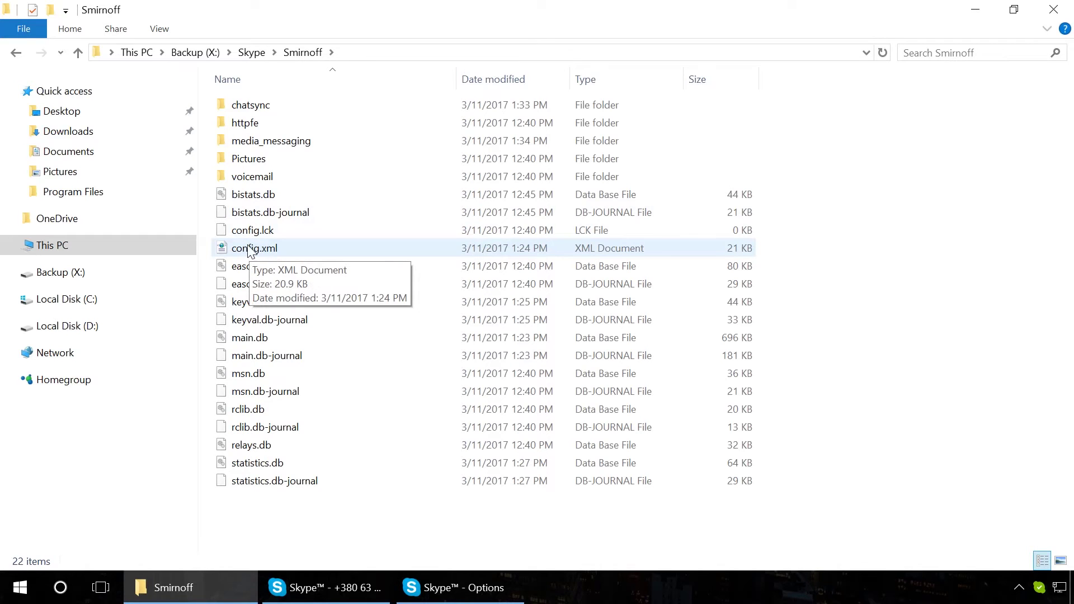
pyautogui.click(262, 251)
pyautogui.rightClick(264, 253)
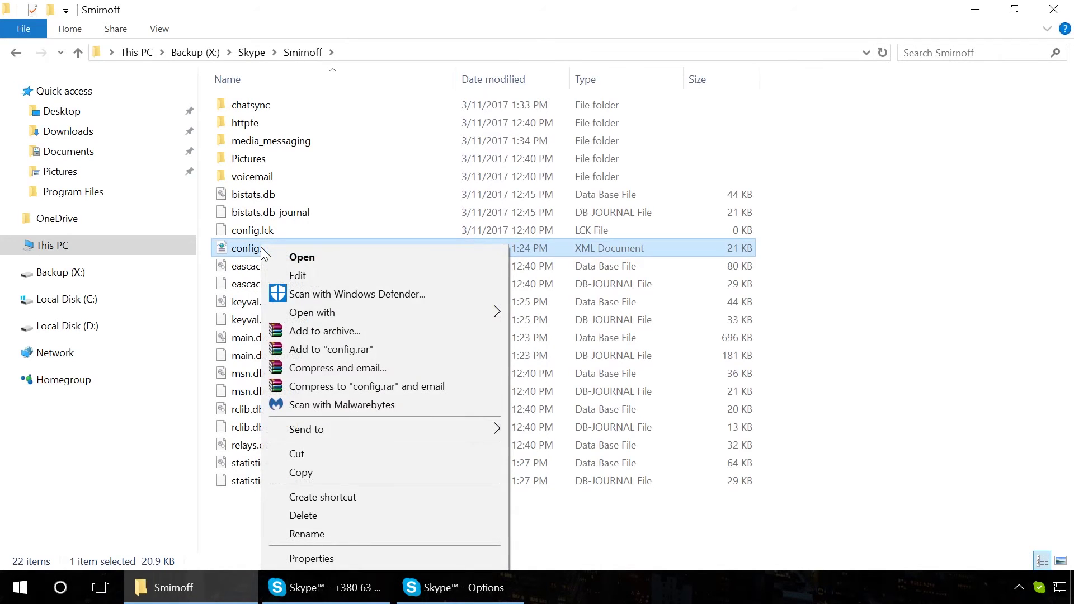
pyautogui.click(308, 475)
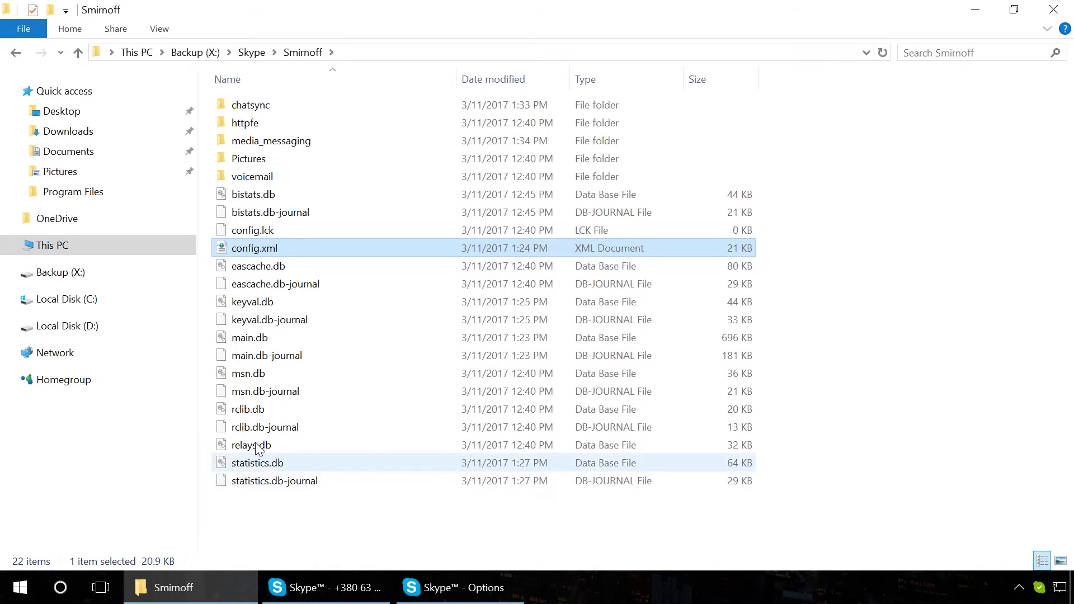
# - Open the Skype profile folder under C:\Users\<user>\AppData\Roaming\Skype
pyautogui.click(53, 245)
pyautogui.doubleClick(264, 237)
pyautogui.doubleClick(263, 249)
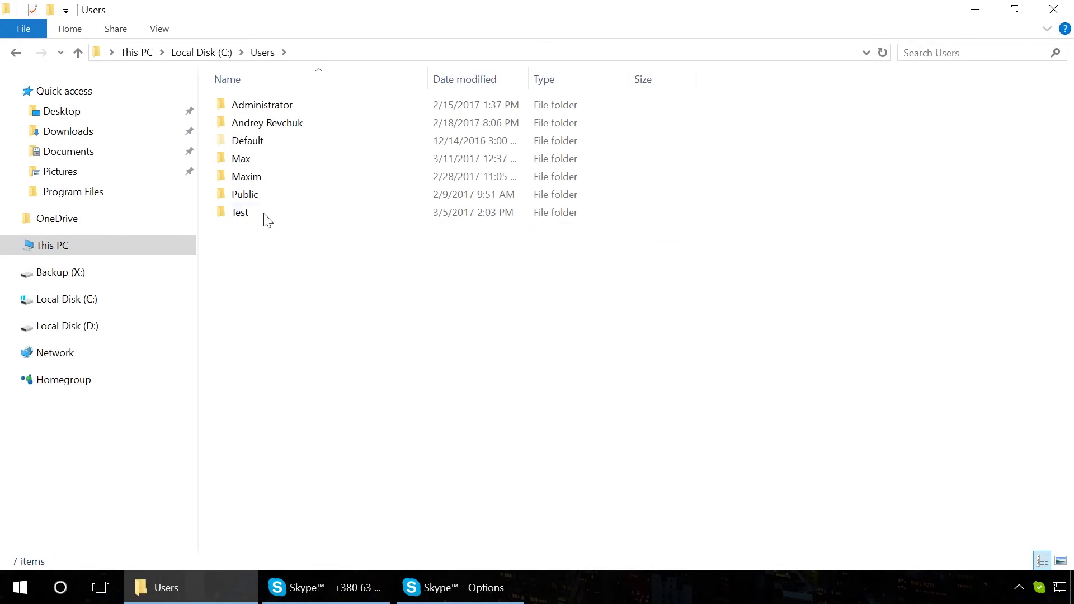
pyautogui.doubleClick(253, 160)
pyautogui.doubleClick(252, 106)
pyautogui.doubleClick(249, 140)
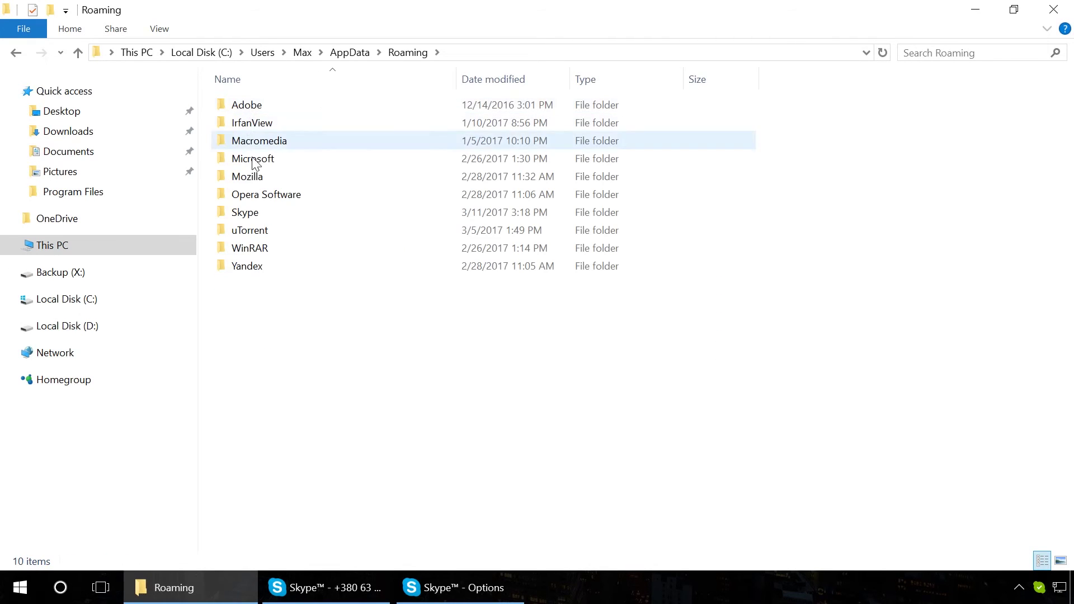
pyautogui.doubleClick(249, 213)
pyautogui.doubleClick(250, 214)
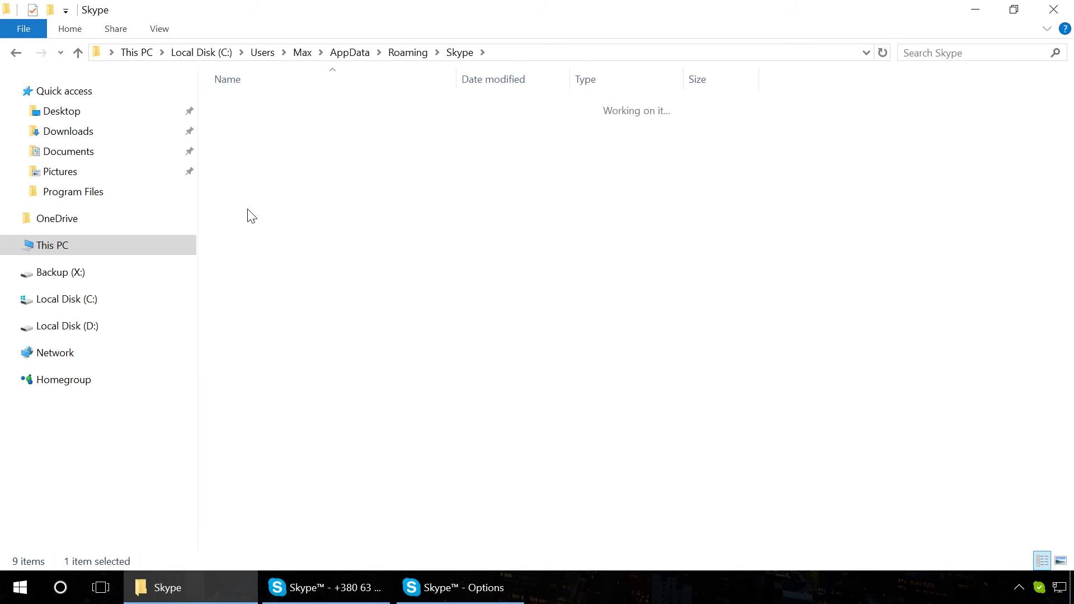
# - Paste config.xml into the profile folder, replacing the existing file
pyautogui.rightClick(267, 523)
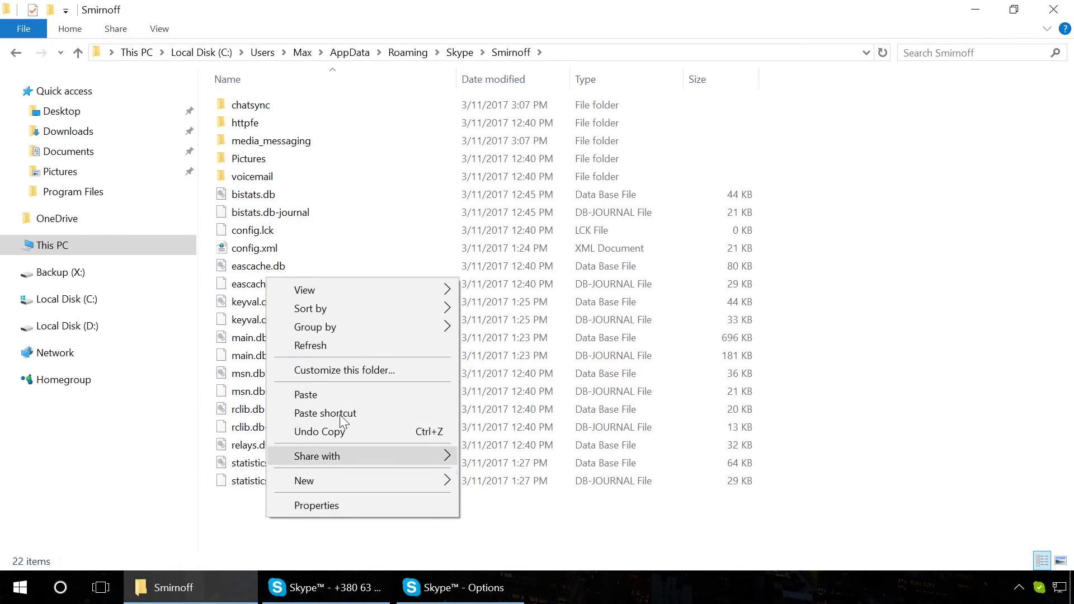
pyautogui.click(331, 394)
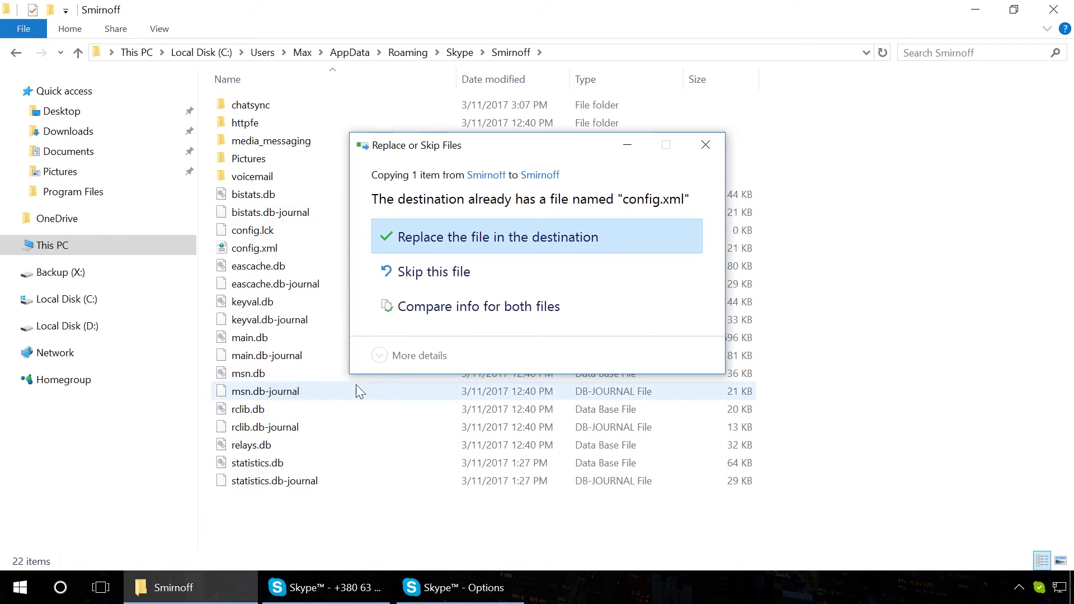
pyautogui.click(429, 240)
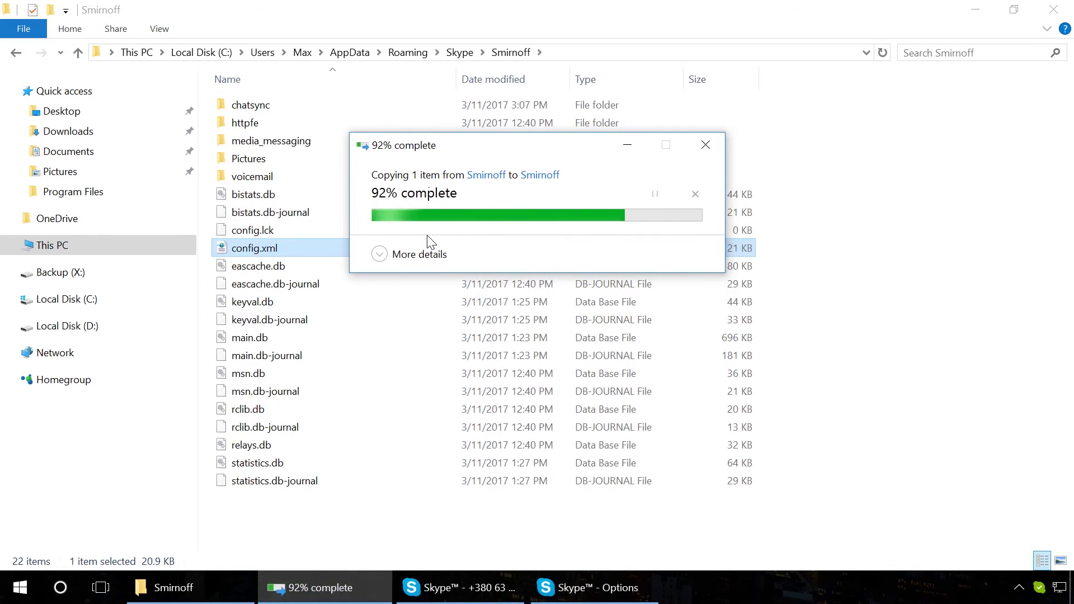